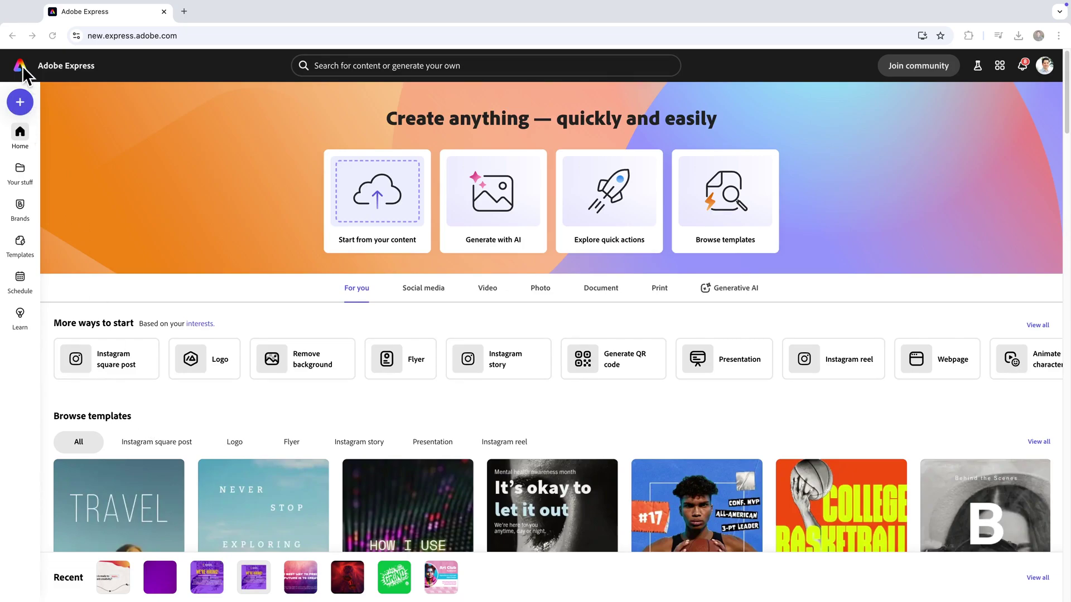
# Step: Open the new-project options and show the Quick actions tiles, including Animate characters
pyautogui.click(20, 105)
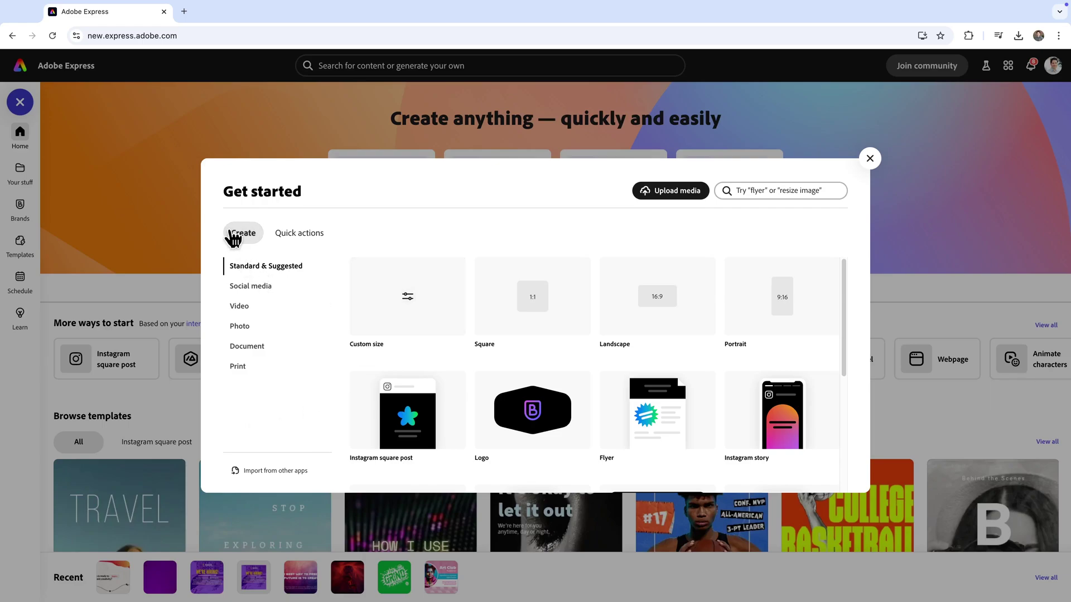
pyautogui.click(315, 243)
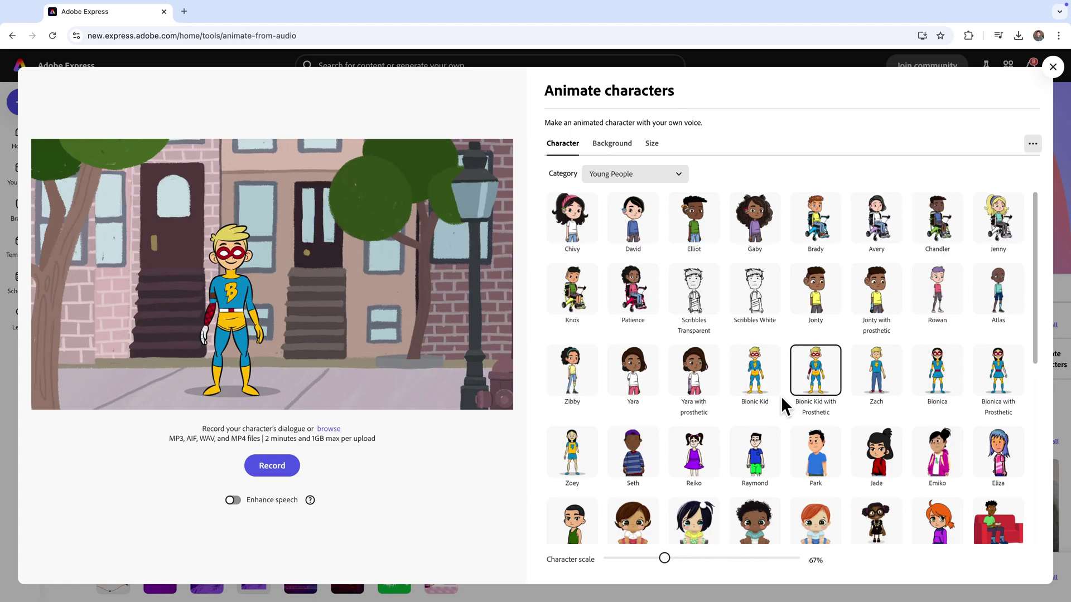
# Step: Browse the New, All People and Costumed character categories, then return to Young People
pyautogui.click(644, 174)
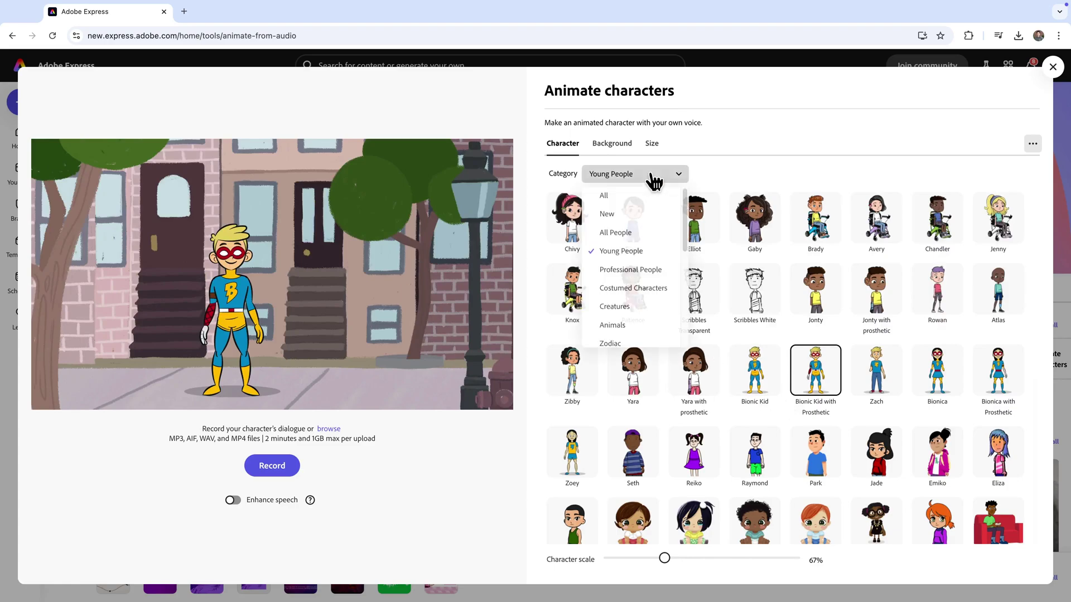
pyautogui.click(651, 214)
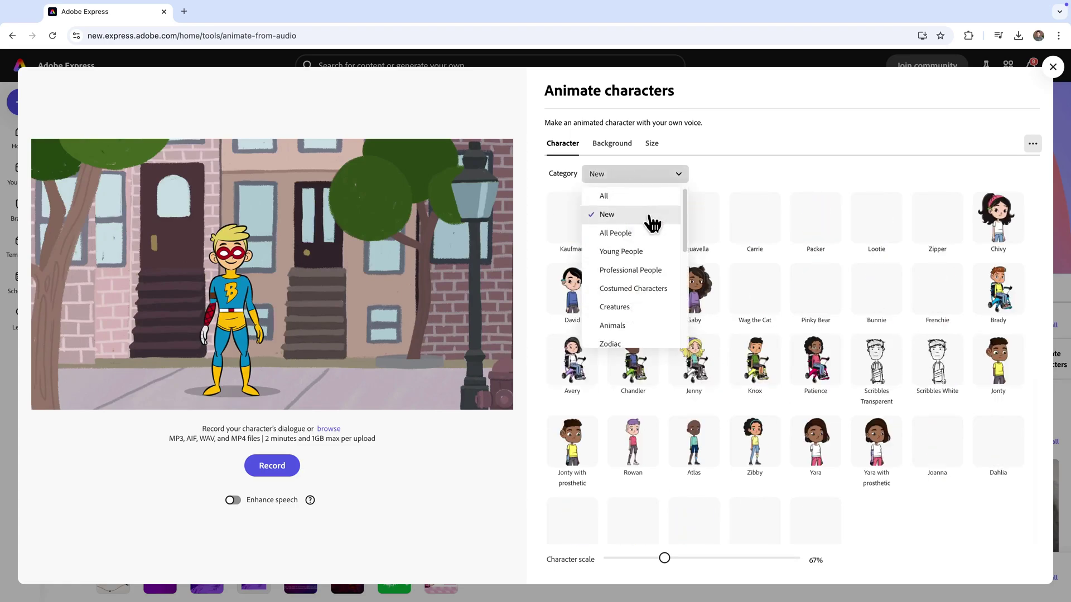
pyautogui.click(651, 179)
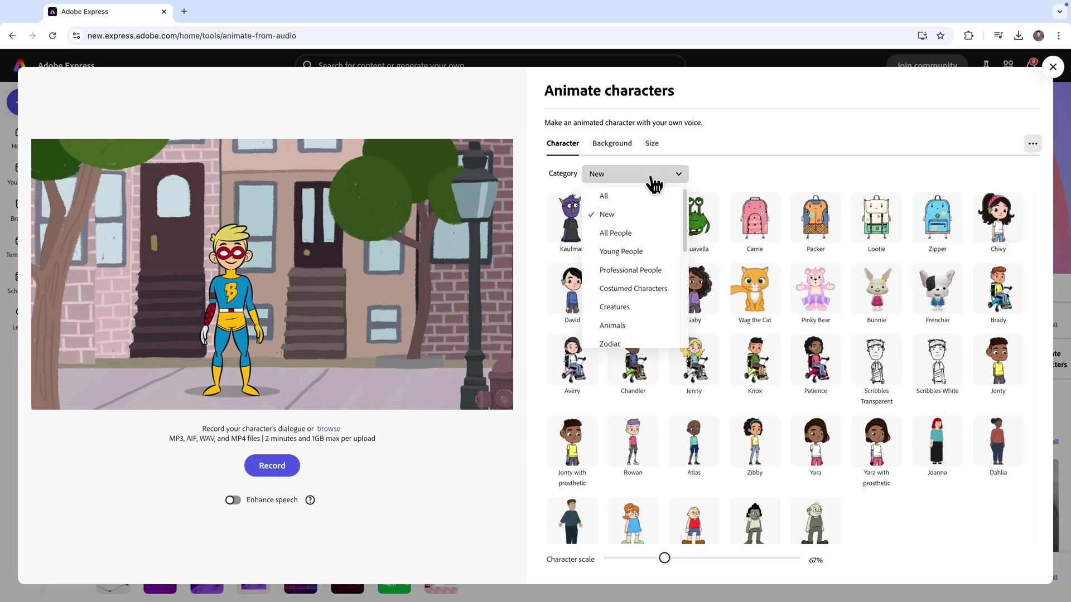
pyautogui.click(641, 232)
pyautogui.click(642, 180)
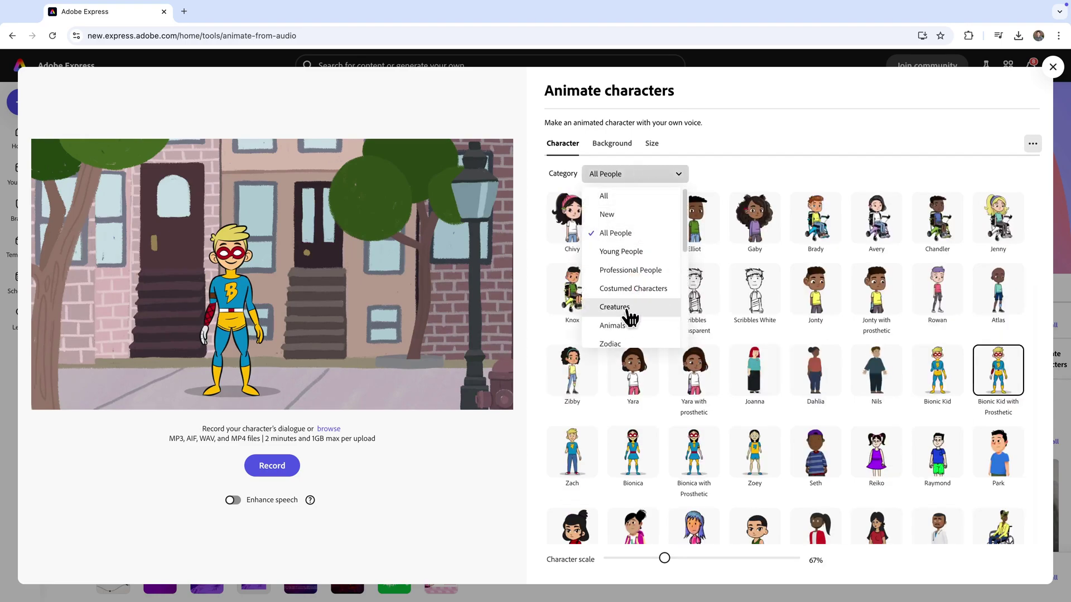
pyautogui.click(631, 292)
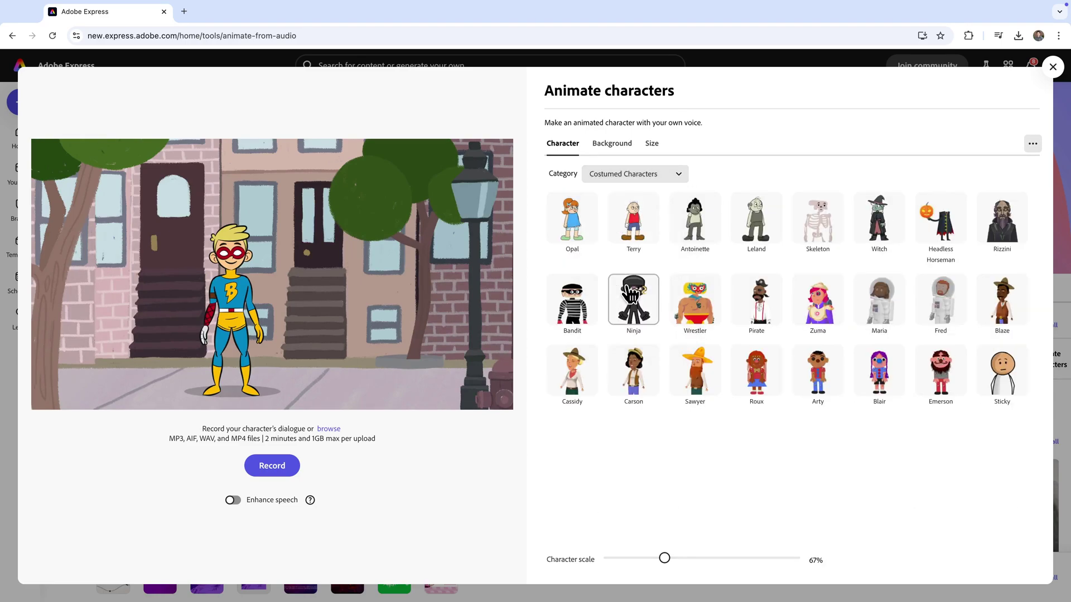
pyautogui.click(645, 180)
pyautogui.click(640, 251)
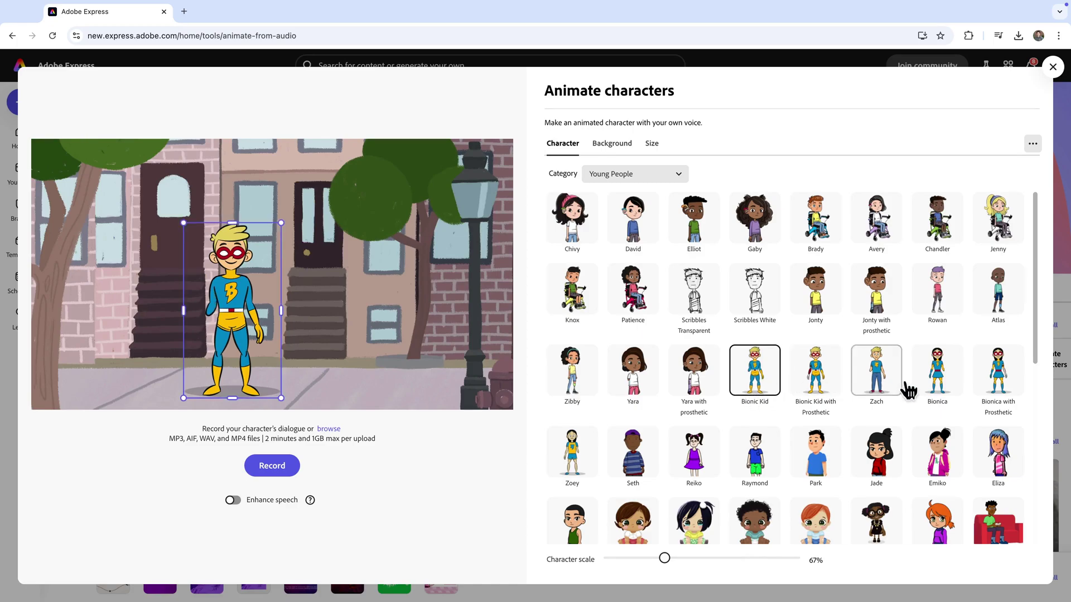
# Step: Preview Zach, Bionica and Zoey, then choose Bionic Kid and show the background choices
pyautogui.click(877, 384)
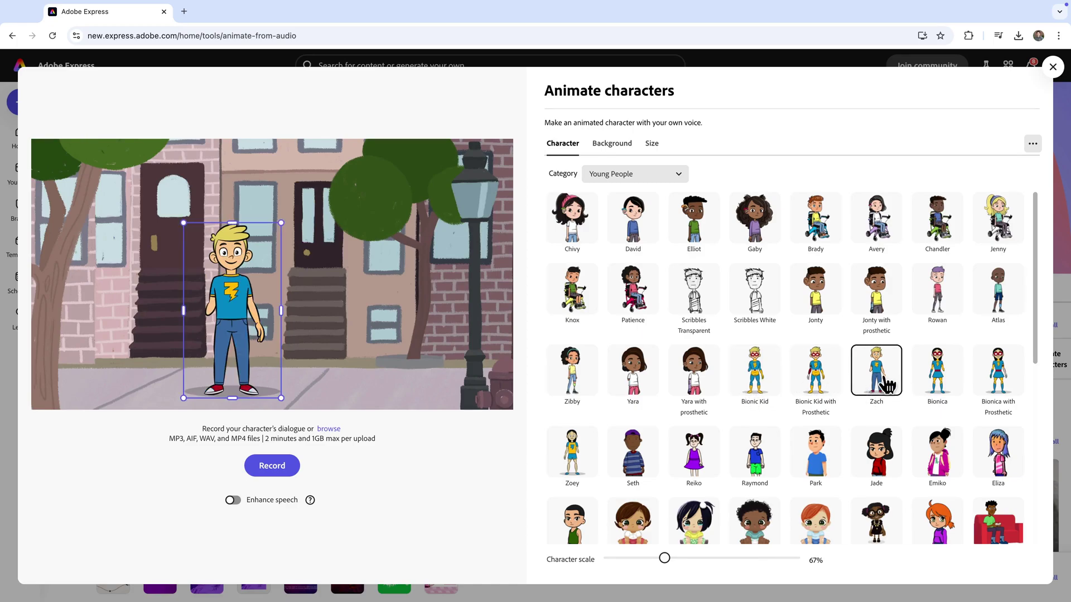
pyautogui.click(949, 376)
pyautogui.click(1008, 378)
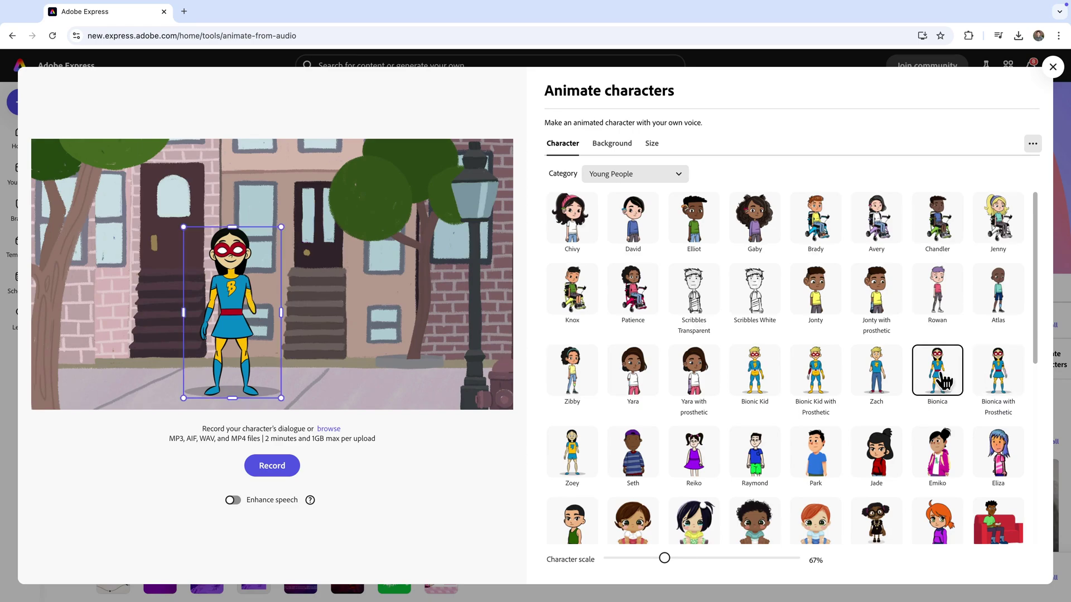
pyautogui.click(874, 381)
pyautogui.click(831, 380)
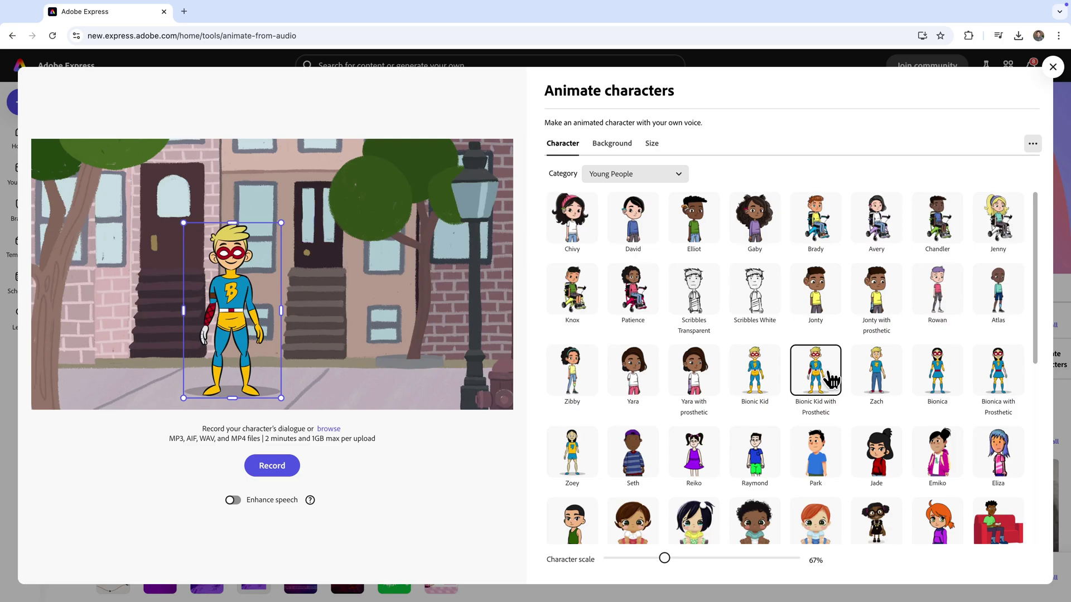
pyautogui.click(588, 469)
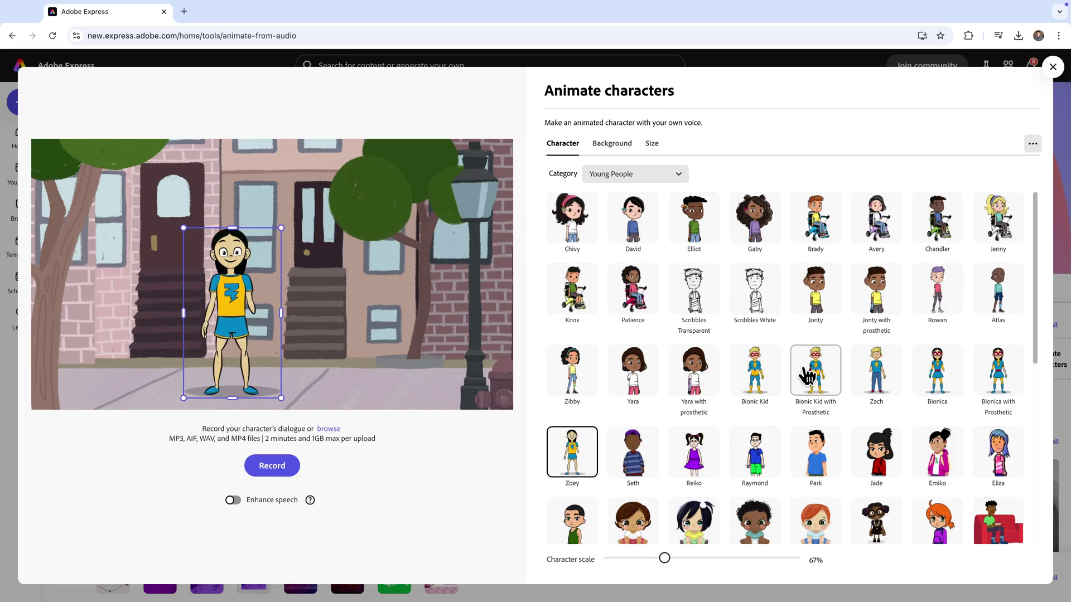
pyautogui.click(759, 379)
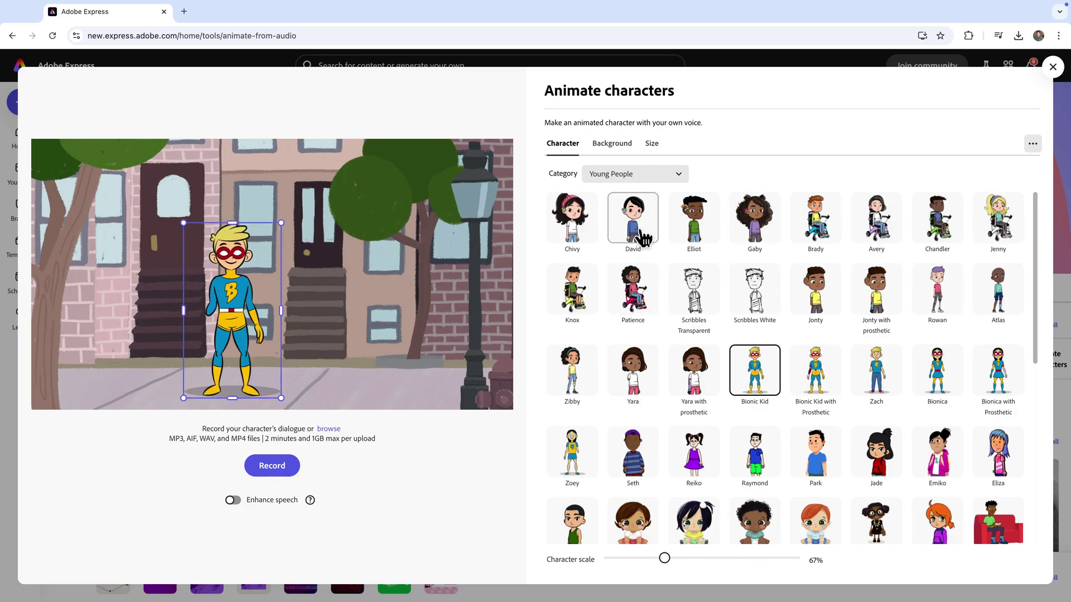
pyautogui.click(611, 146)
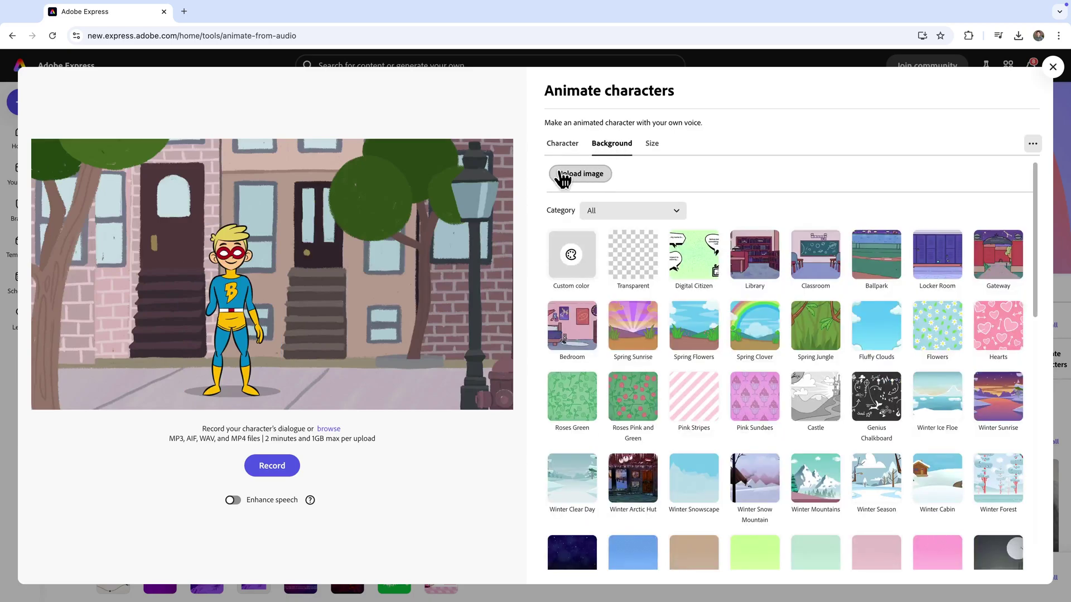
# Step: Try Library and Classroom, set the Locker Room background, and enlarge Bionic Kid
pyautogui.click(758, 263)
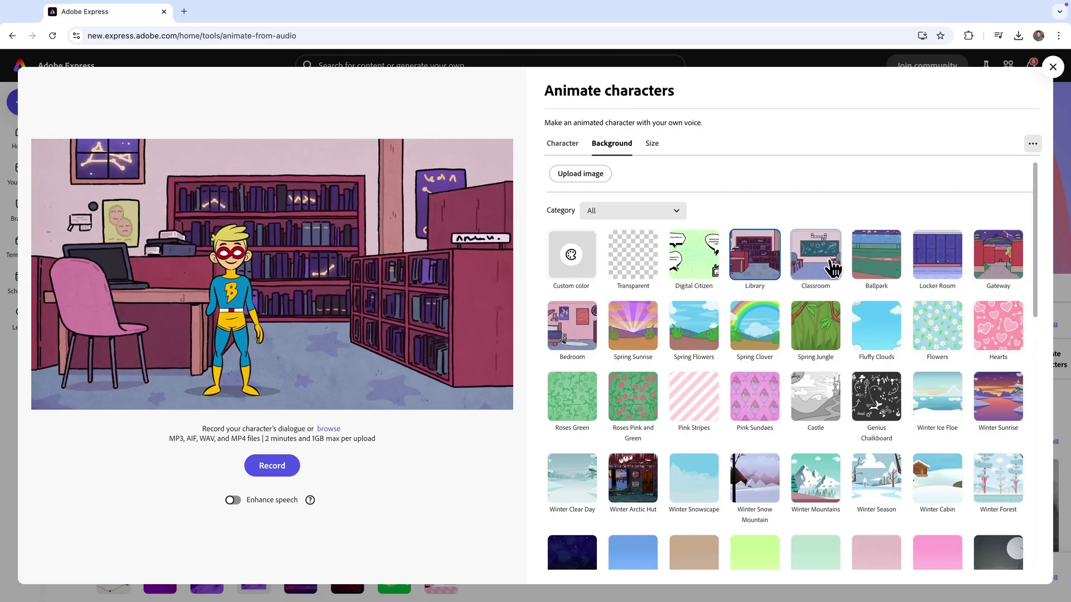
pyautogui.click(832, 268)
pyautogui.click(943, 266)
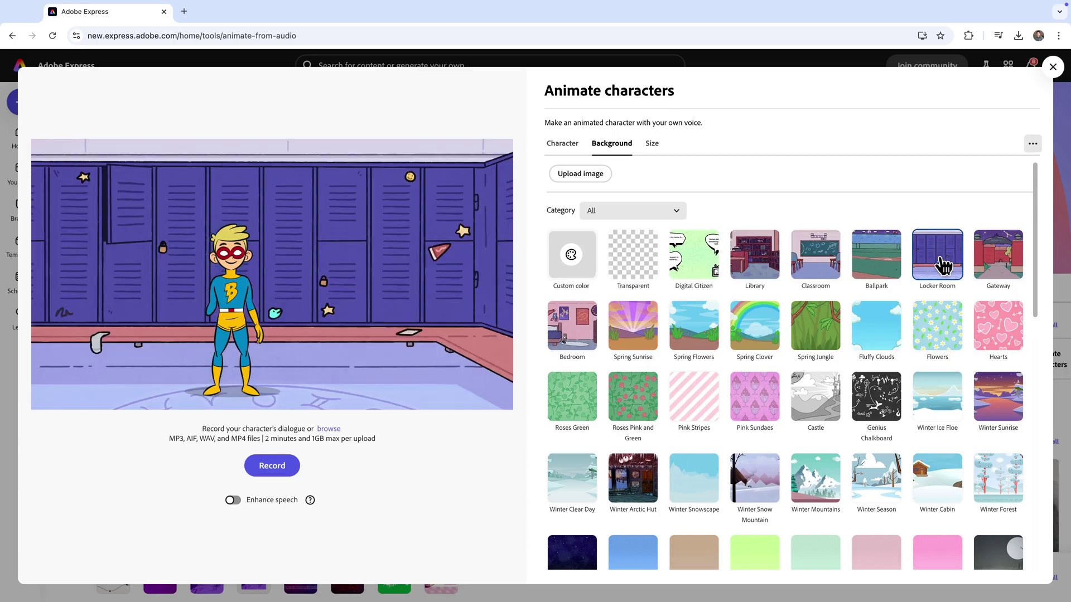
pyautogui.click(251, 271)
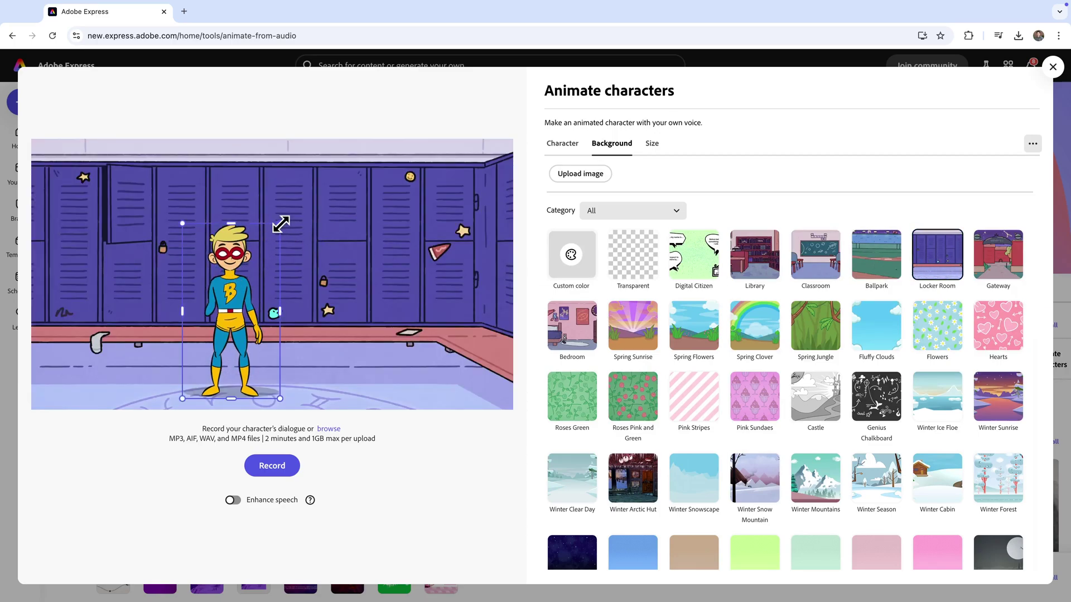
pyautogui.moveTo(281, 224)
pyautogui.mouseDown()
pyautogui.moveTo(378, 183)
pyautogui.moveTo(319, 204)
pyautogui.mouseUp()
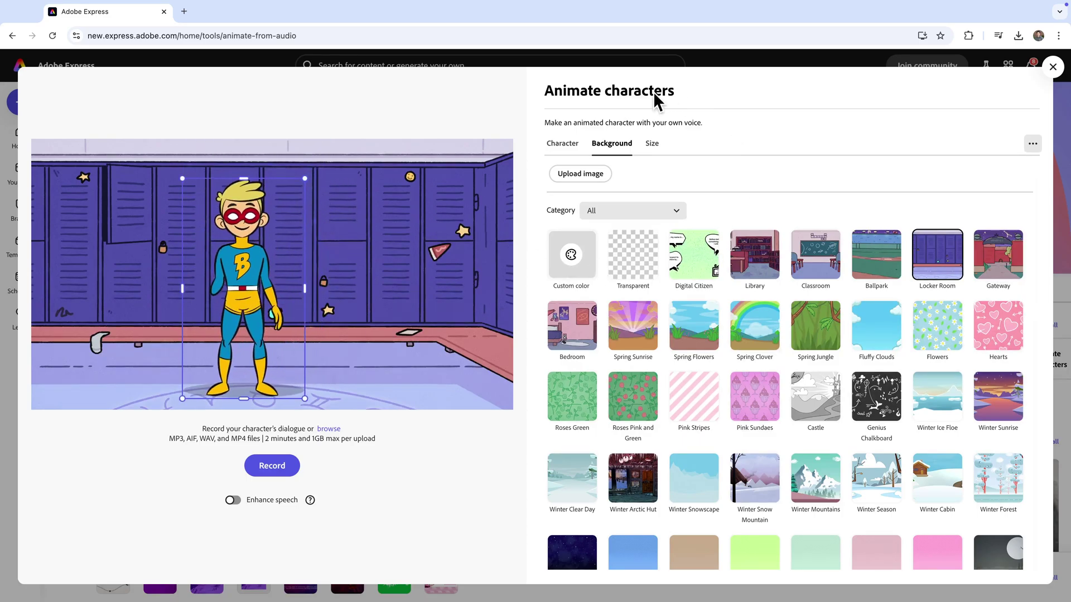
# Step: Keep the video size at the YouTube Landscape 16:9 preset, 1920 × 1080
pyautogui.click(652, 144)
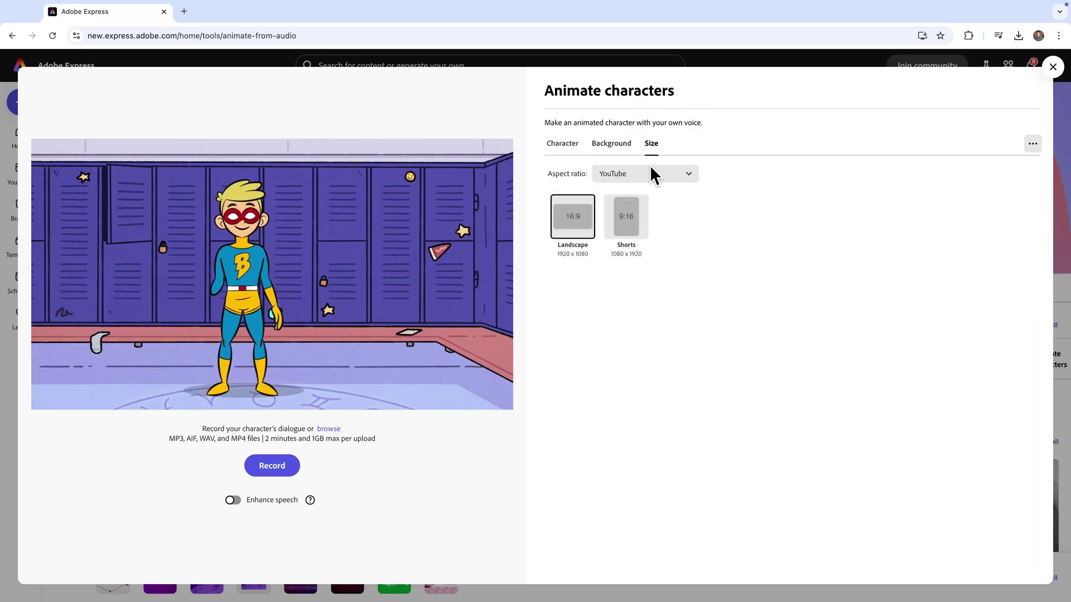
pyautogui.click(654, 175)
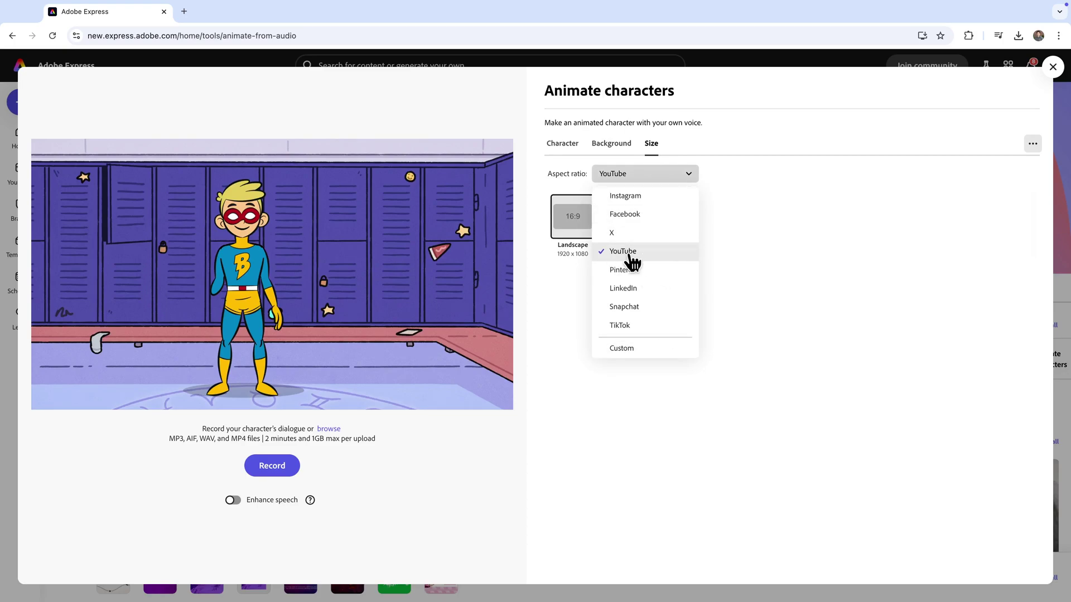
pyautogui.click(539, 247)
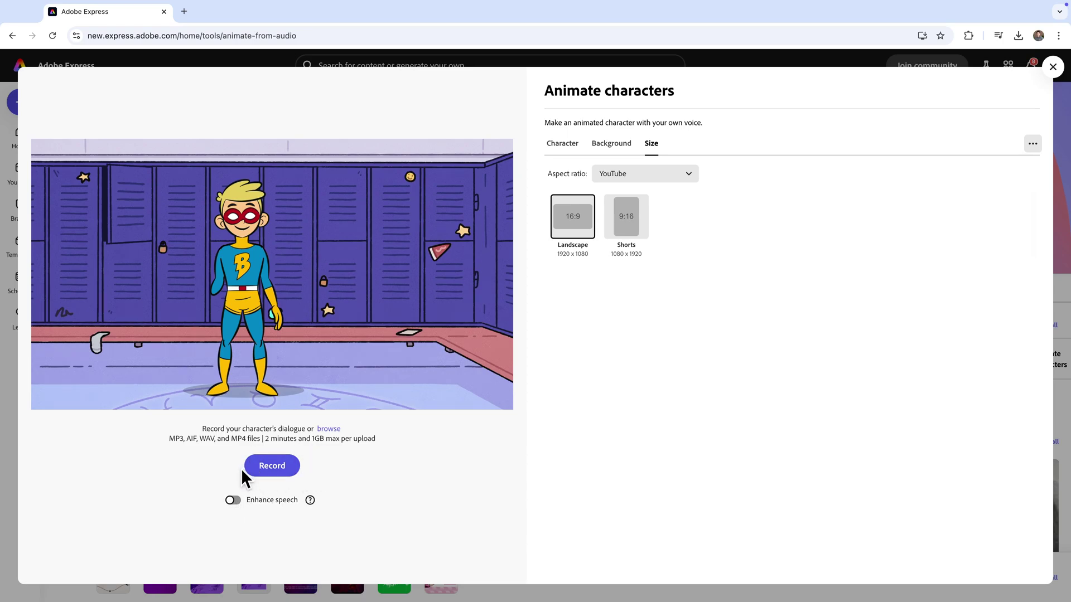
# Step: Record the character's spoken dialogue and generate the 16.6-second animation
pyautogui.click(275, 470)
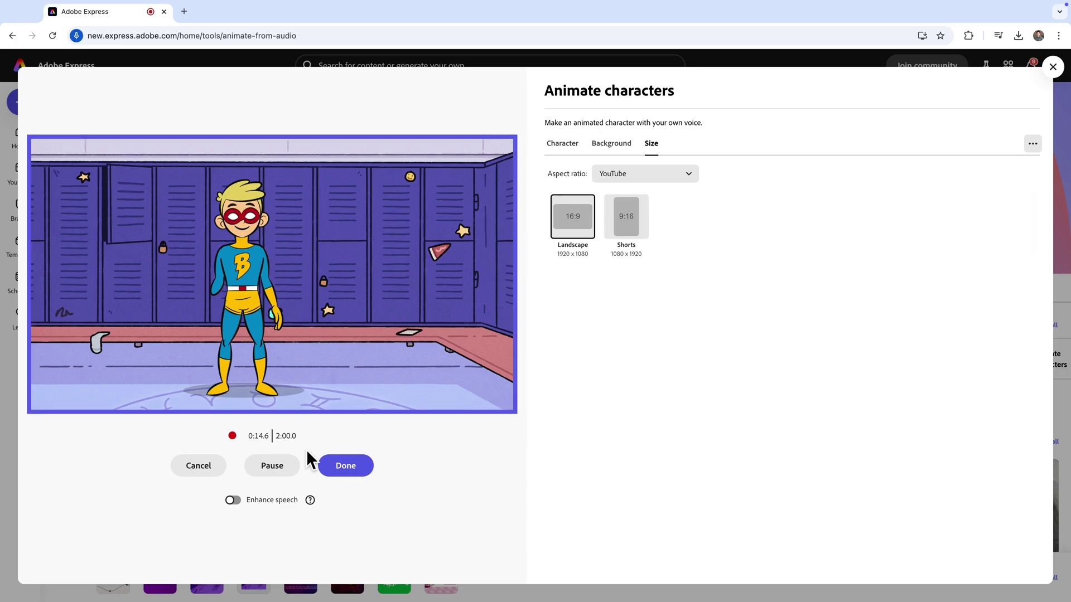
pyautogui.click(353, 471)
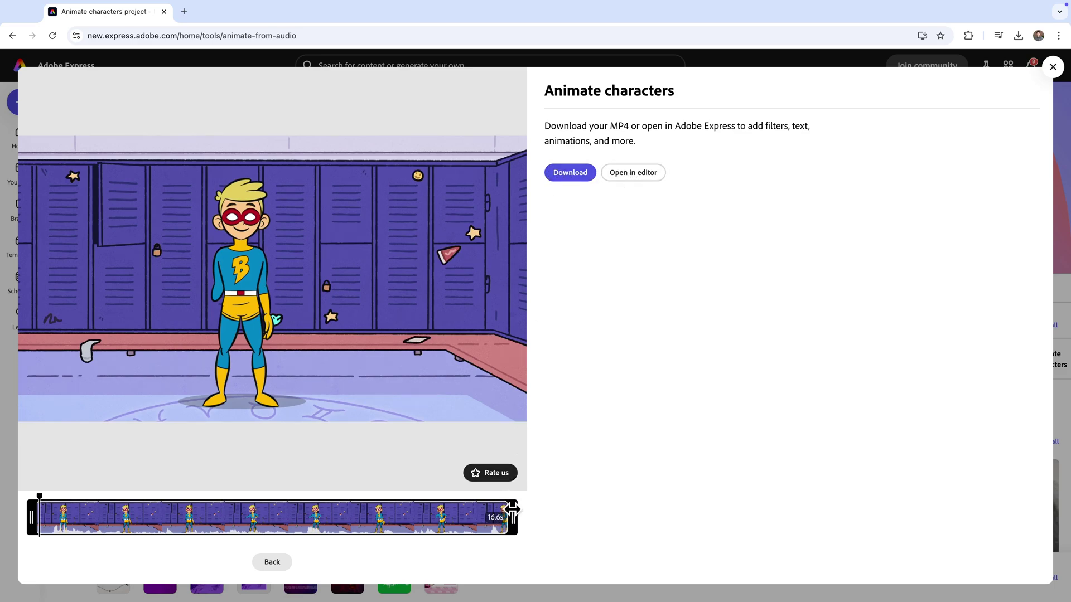
# Step: Trim the clip's end slightly shorter and download the animation as an MP4
pyautogui.moveTo(512, 517); pyautogui.dragTo(483, 517)
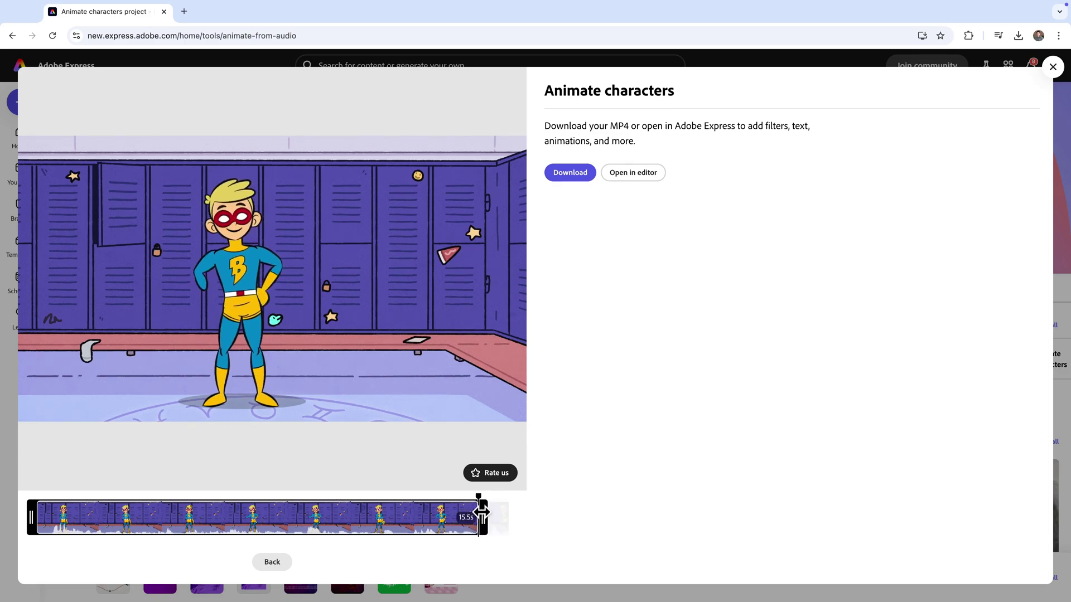
pyautogui.click(578, 177)
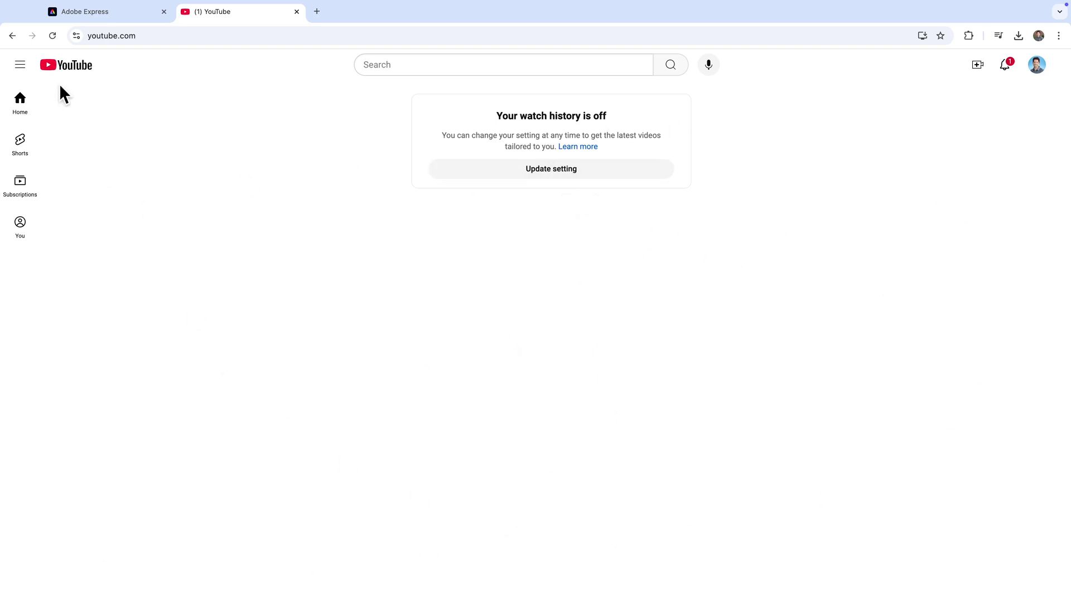
# Step: Upload Bionic-Kid.mp4 to YouTube Studio as a new video
pyautogui.click(984, 78)
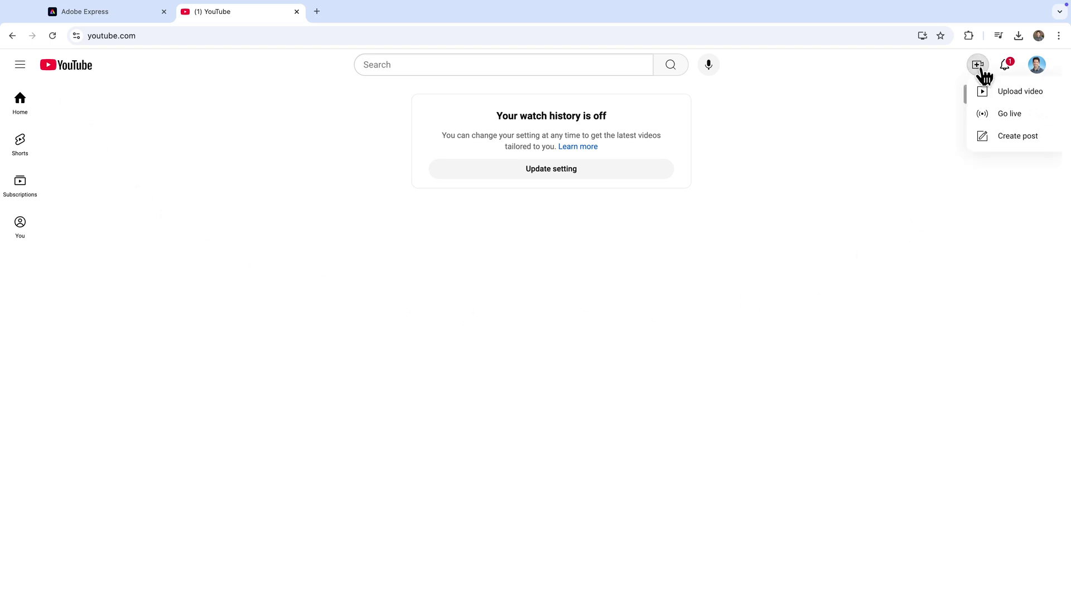
pyautogui.click(1010, 95)
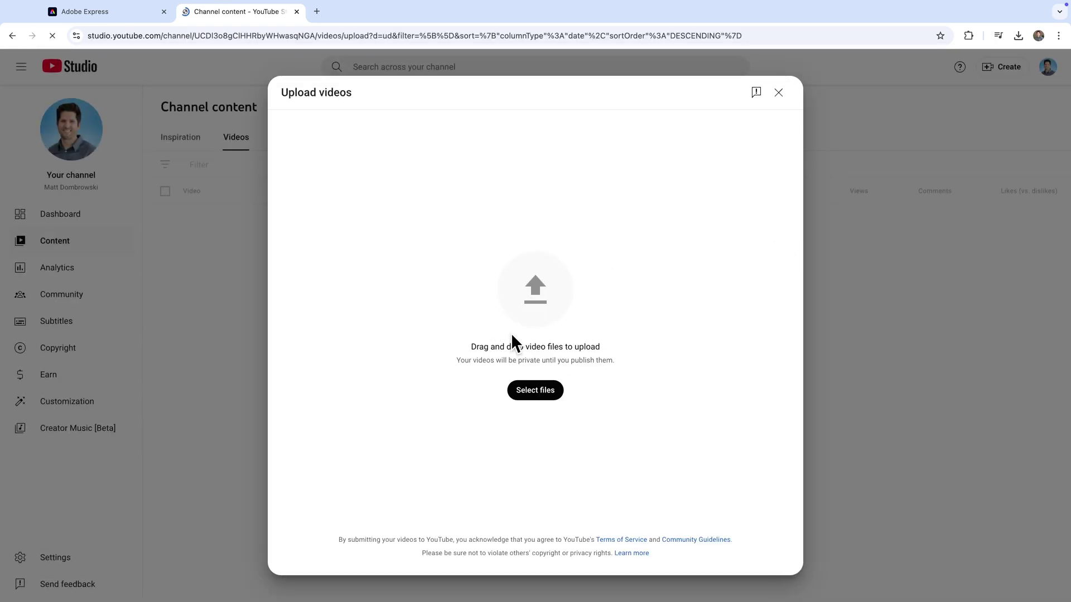
pyautogui.click(540, 393)
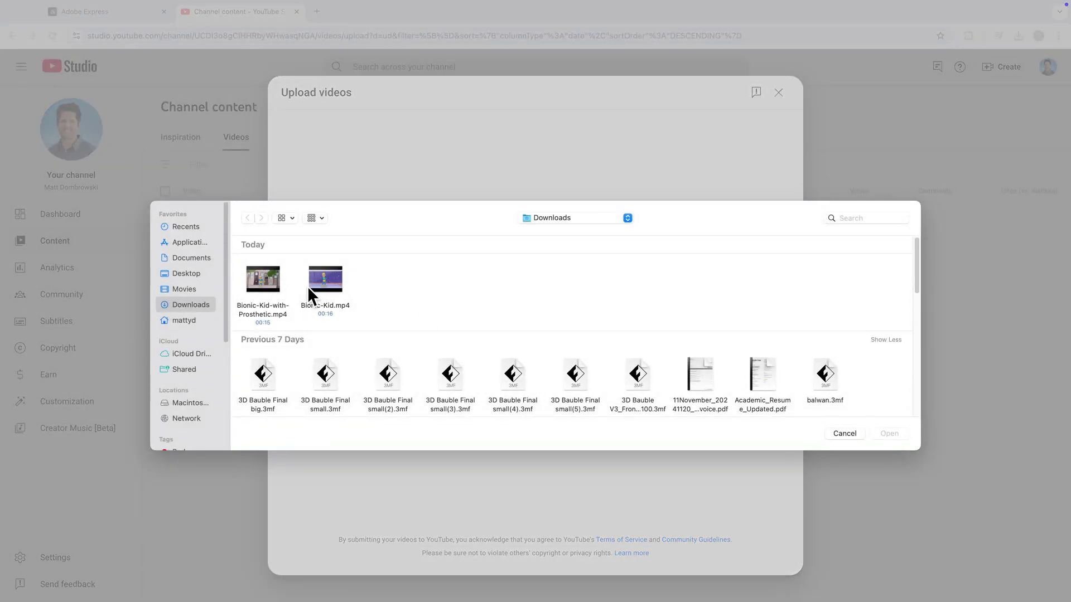
pyautogui.doubleClick(310, 287)
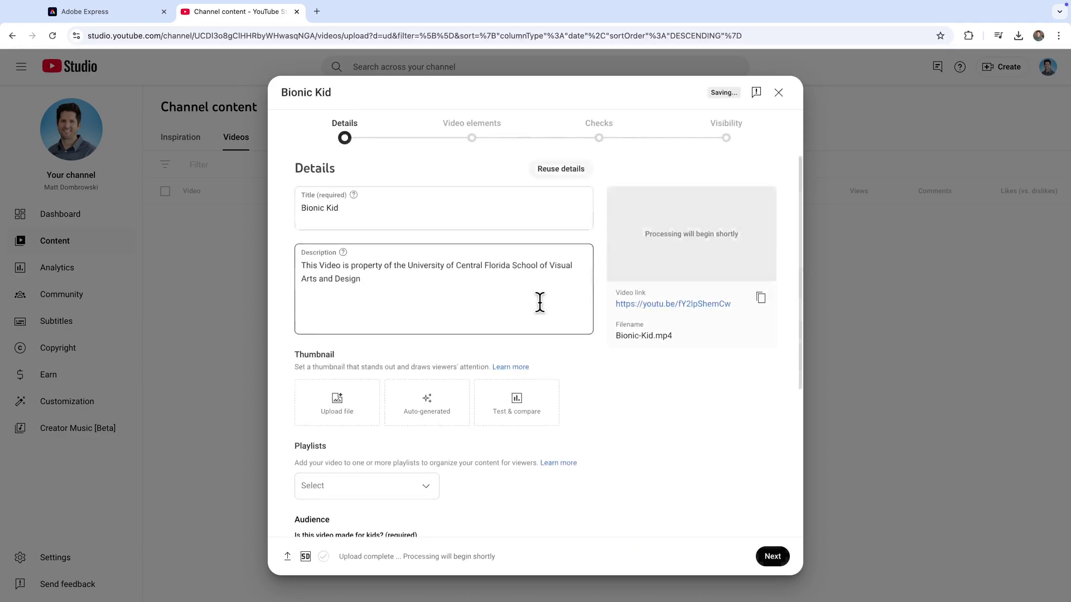
# Step: Replace the description, prefix the title 'GRA2101c:', and add the Introduction to Computer Art playlist
pyautogui.moveTo(404, 282); pyautogui.dragTo(280, 254)
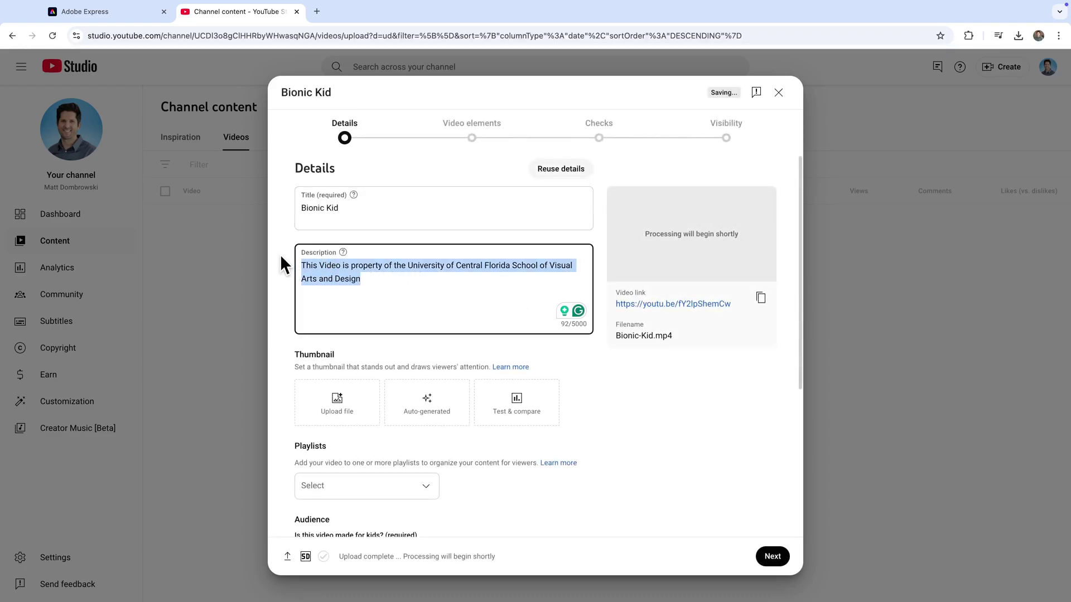
pyautogui.write("Matt's Introduction to the Discussion")
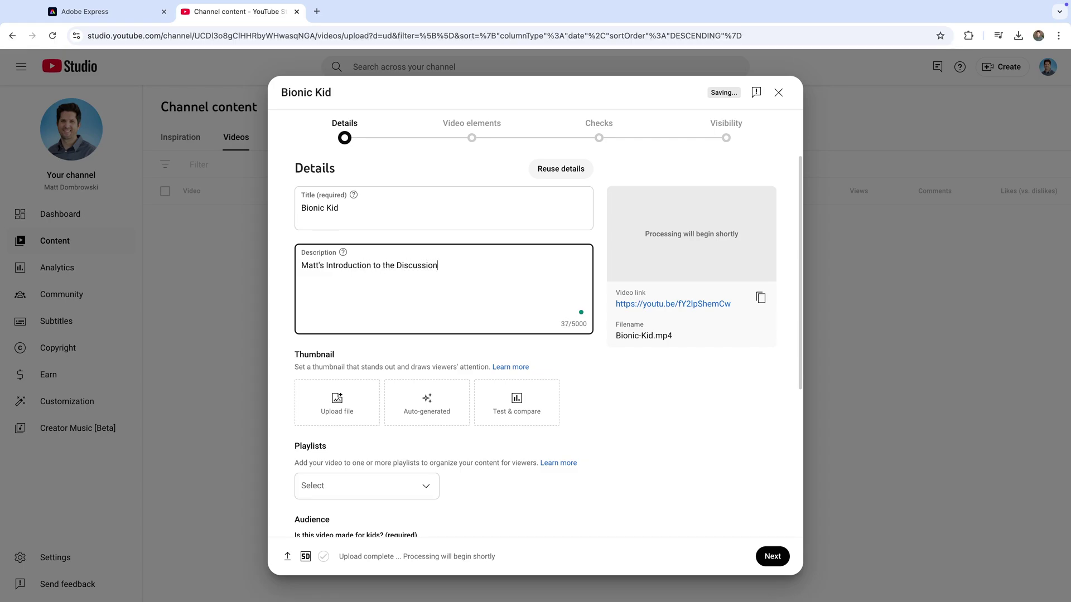
pyautogui.click(306, 208)
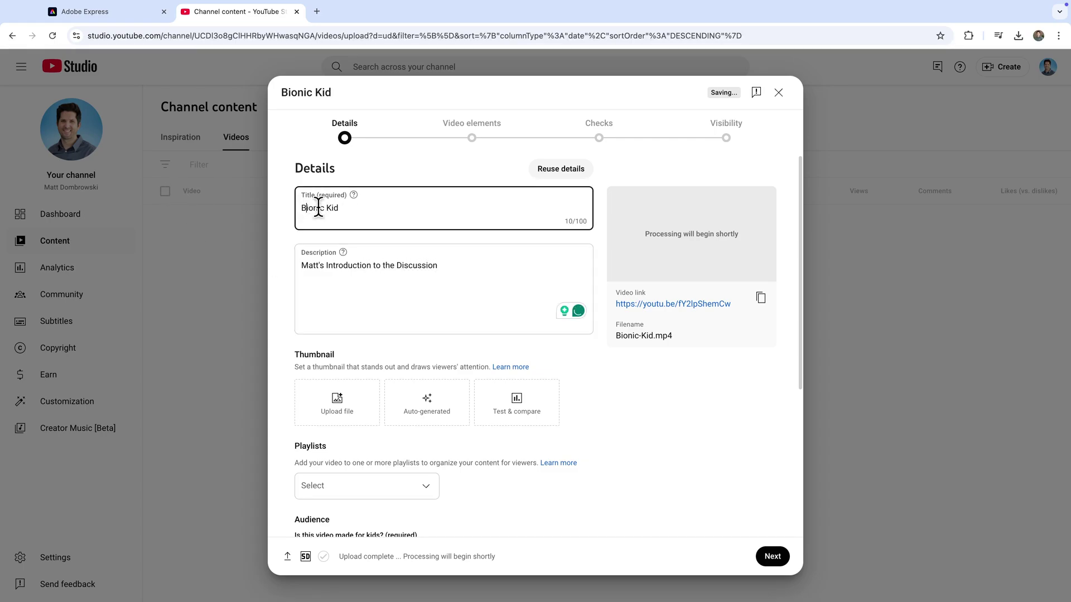
pyautogui.write('GR')
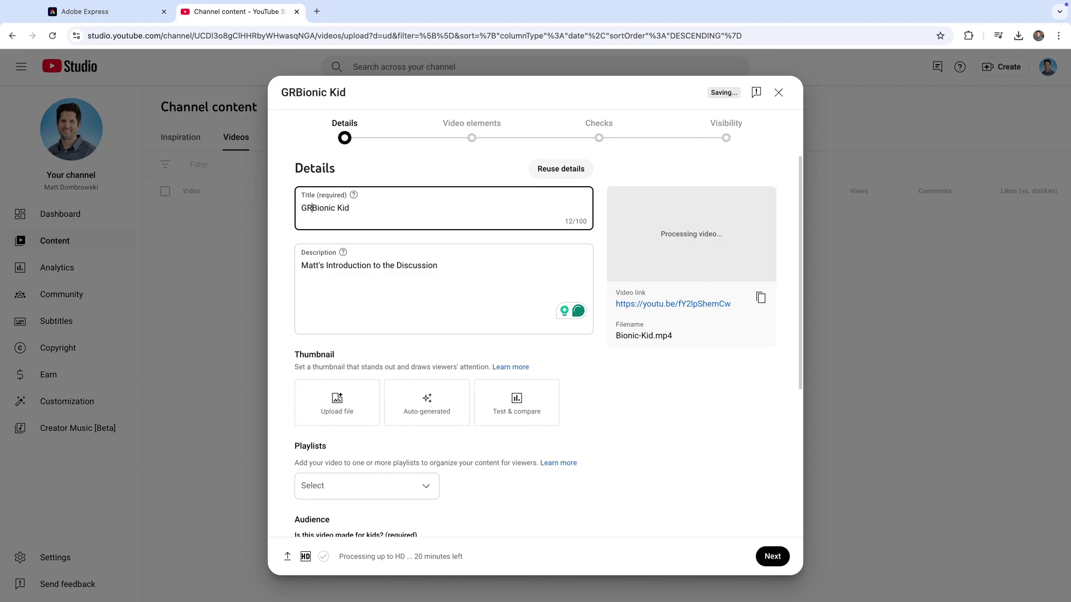
pyautogui.write('A2101c')
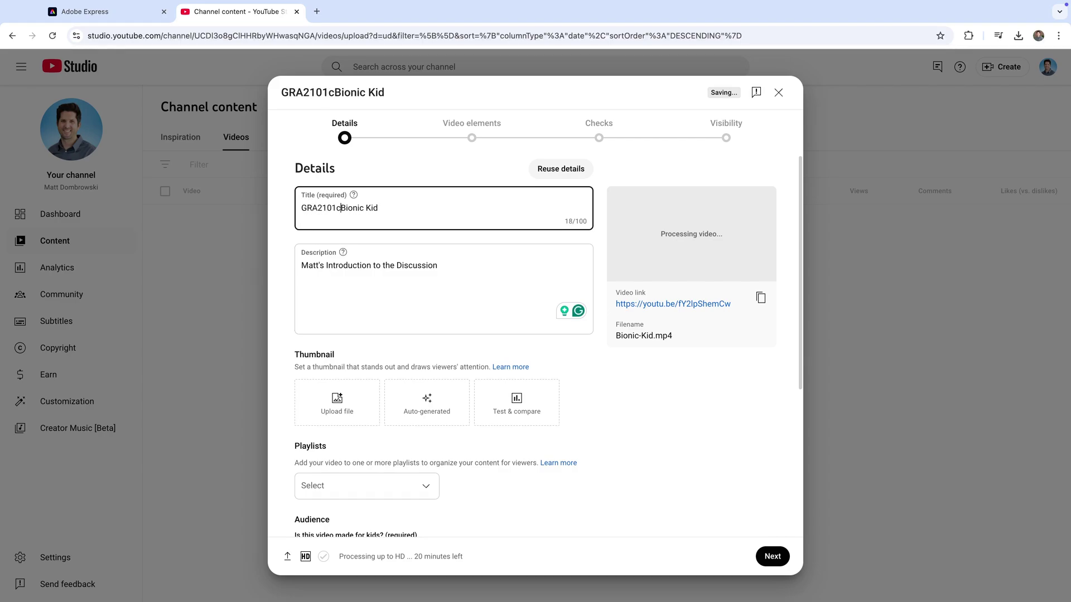
pyautogui.write(':')
pyautogui.click(396, 206)
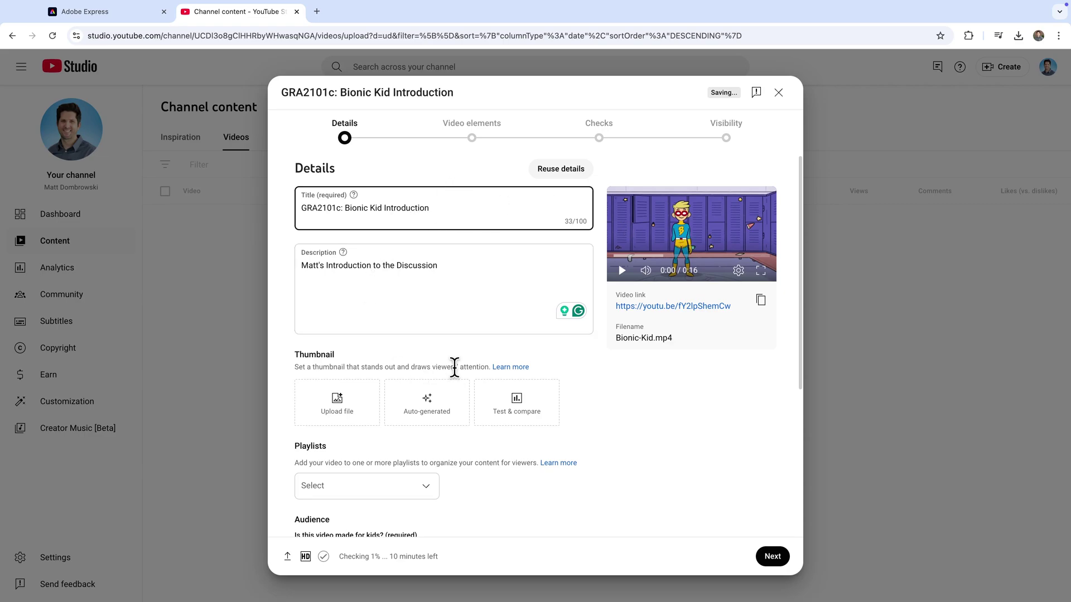
pyautogui.click(423, 489)
pyautogui.click(331, 390)
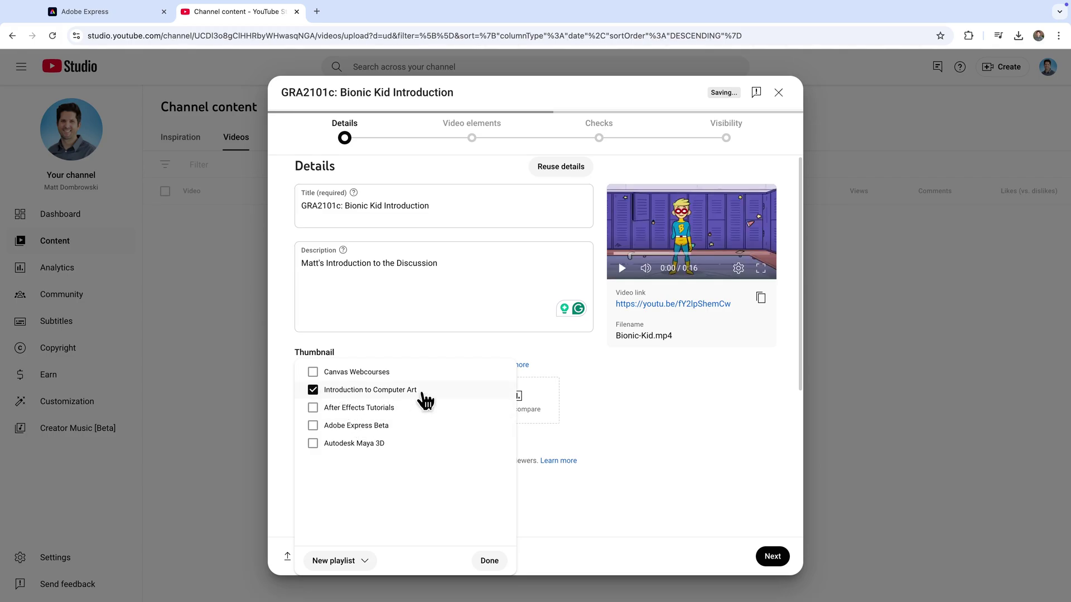
pyautogui.click(621, 426)
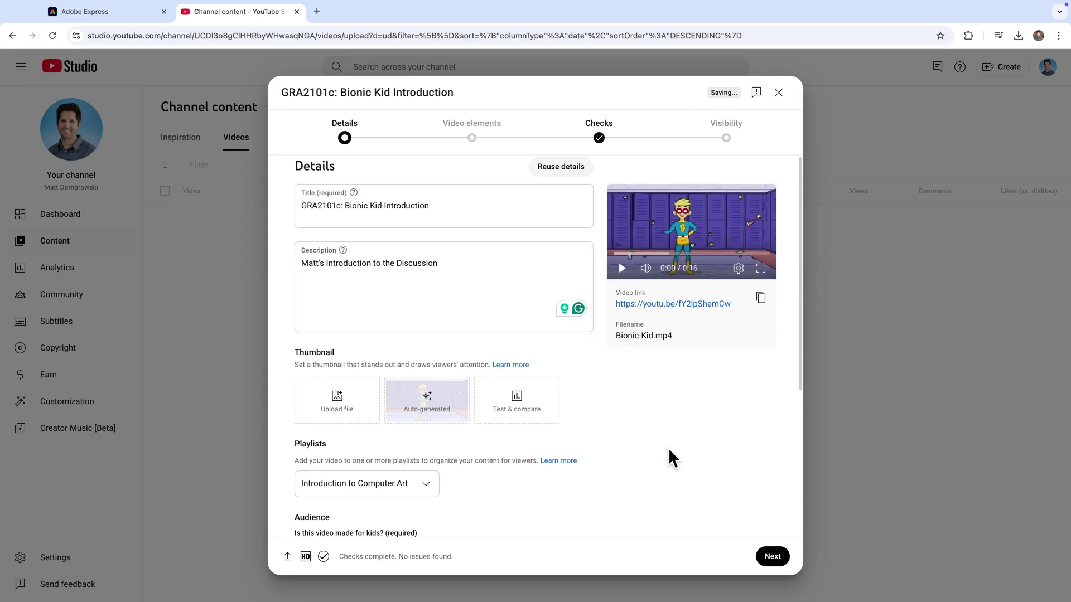
# Step: Mark the video not made for kids, step through to Visibility, set Public, and publish
pyautogui.click(770, 559)
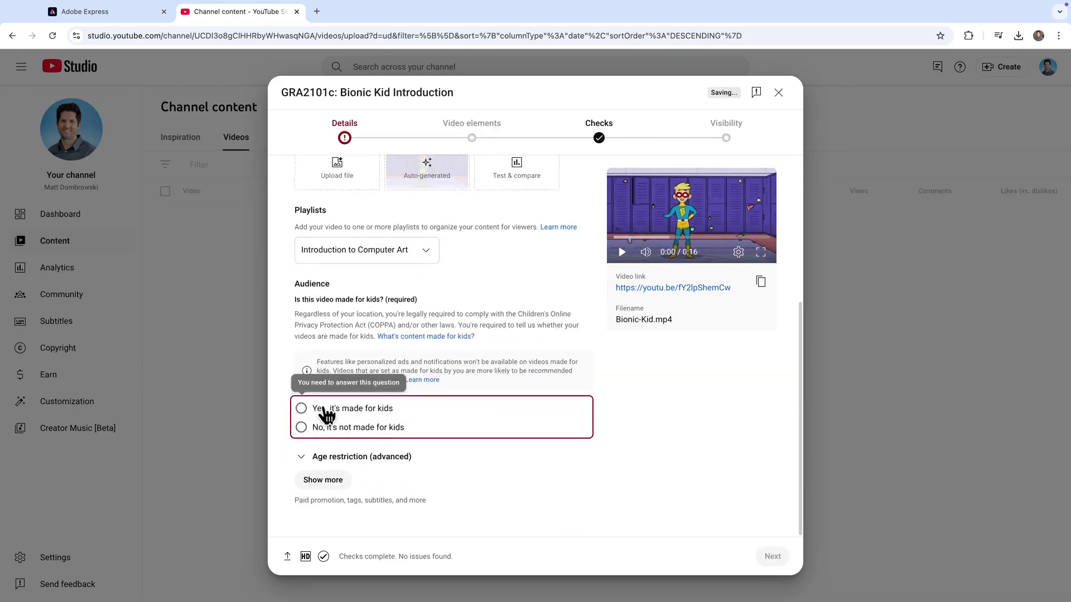
pyautogui.click(342, 431)
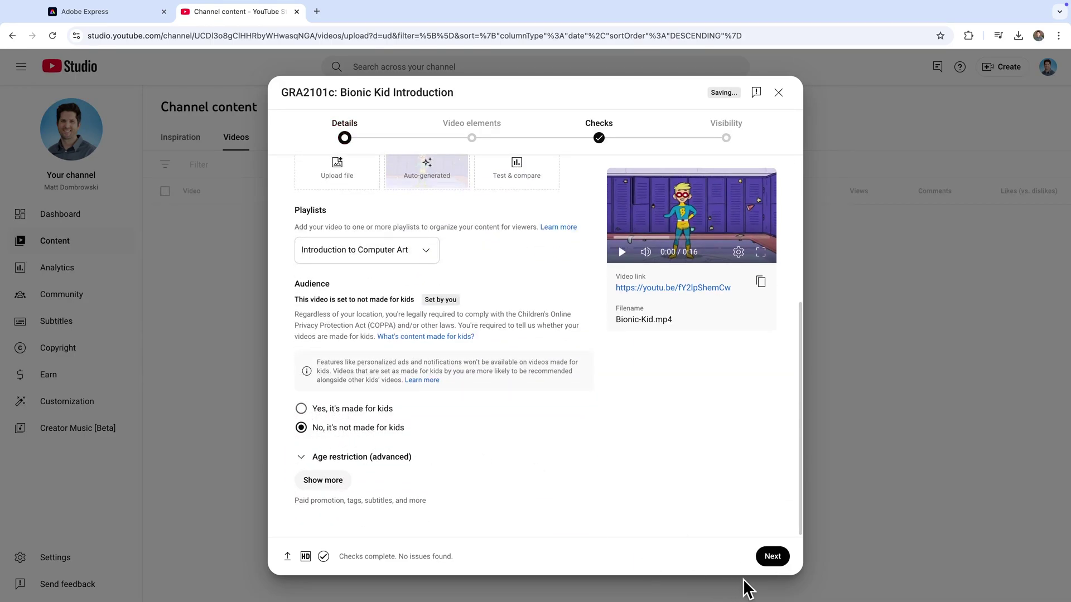
pyautogui.click(776, 558)
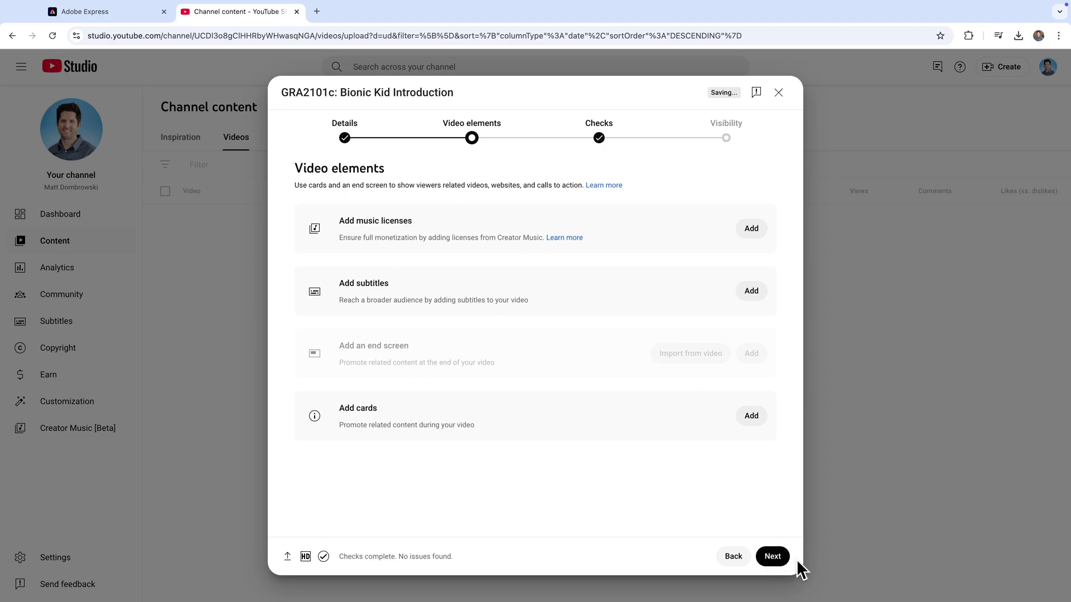
pyautogui.click(781, 560)
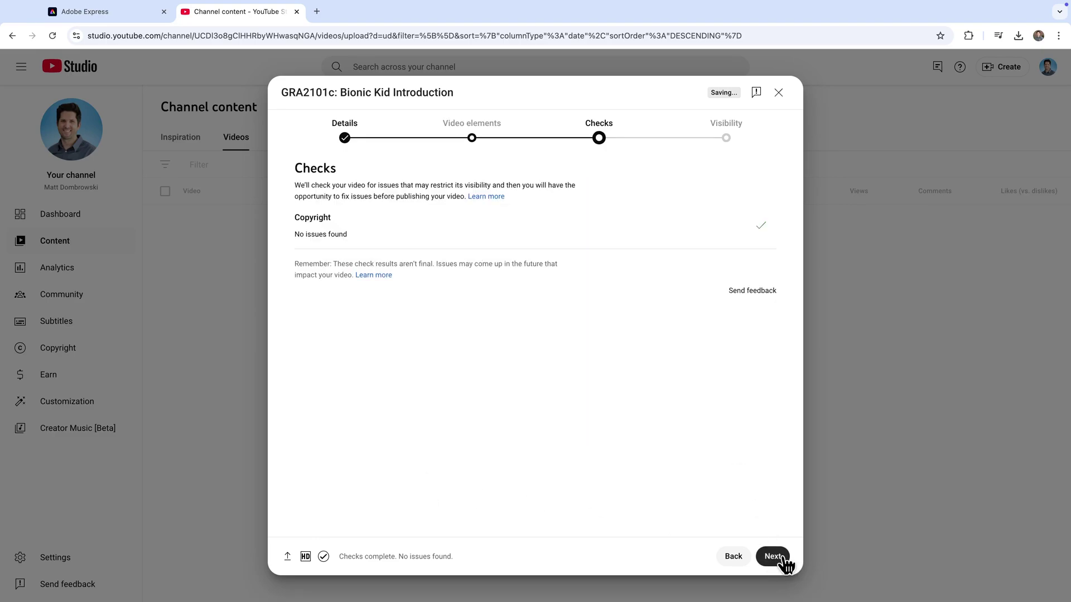
pyautogui.click(775, 557)
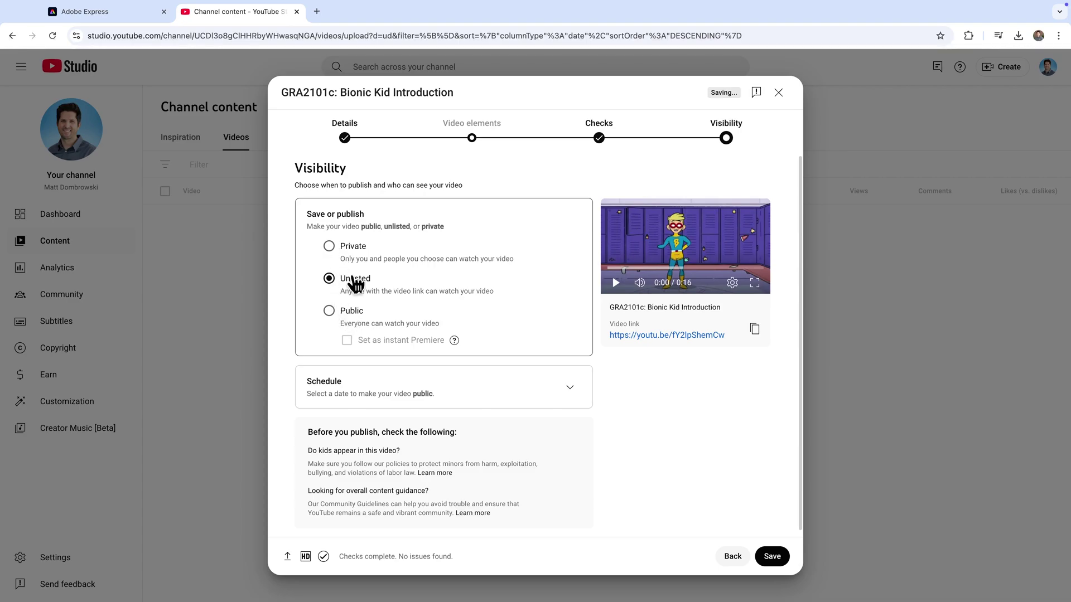
pyautogui.click(338, 308)
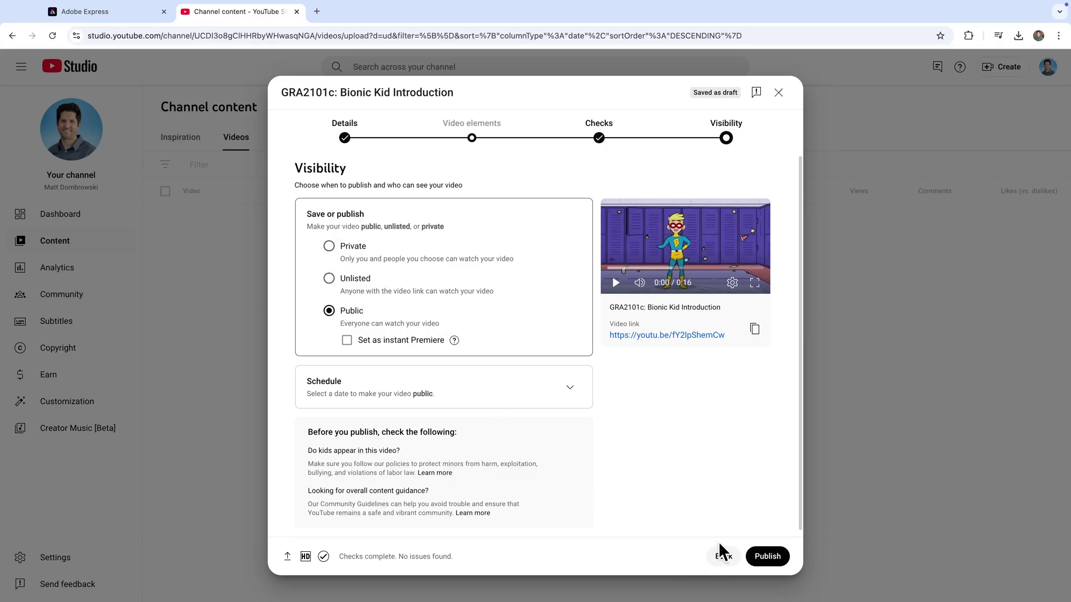
pyautogui.click(767, 556)
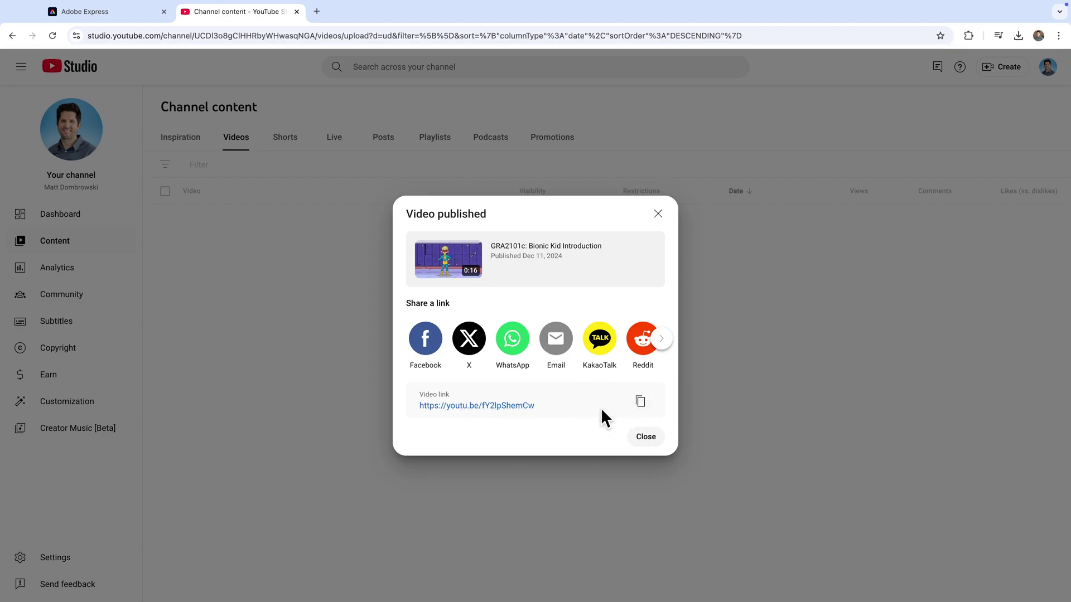
# Step: Open the Bionic Kid Introduction video's watch page from YouTube Studio and pause it
pyautogui.click(646, 437)
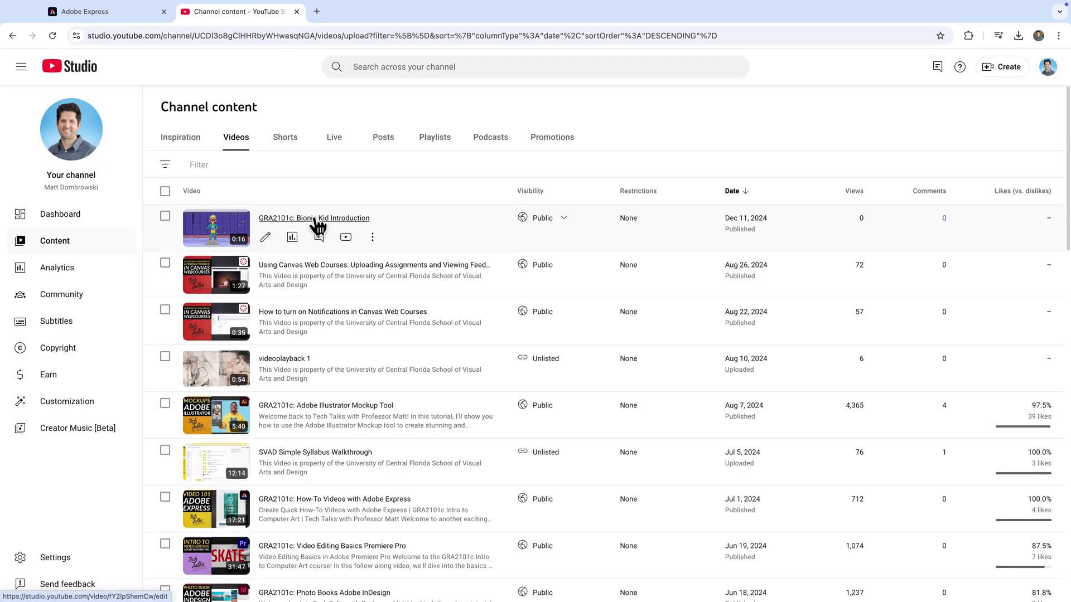
pyautogui.click(216, 230)
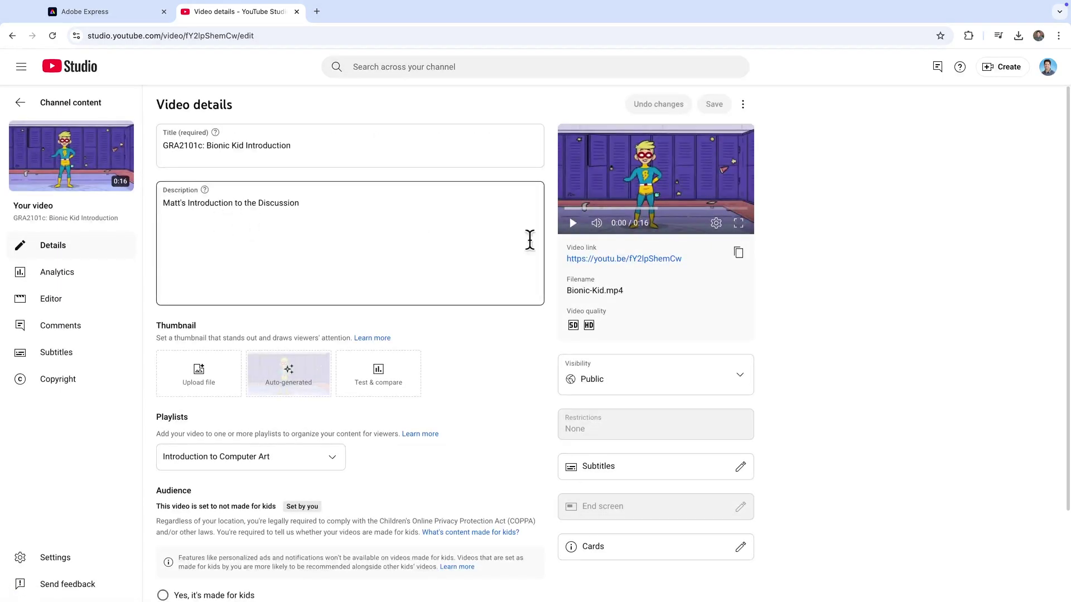
pyautogui.click(639, 261)
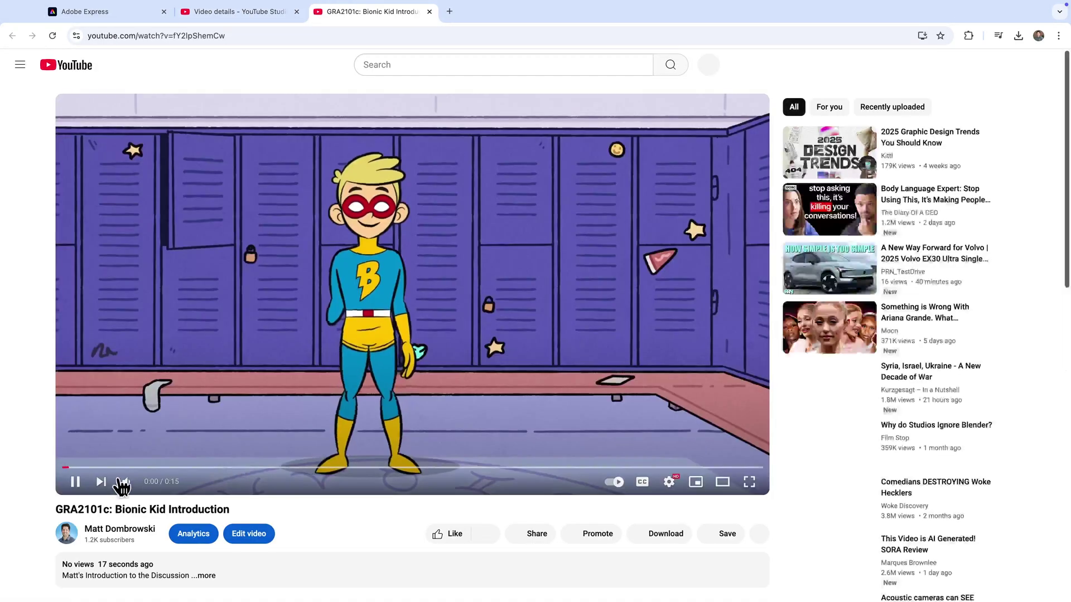
pyautogui.click(76, 483)
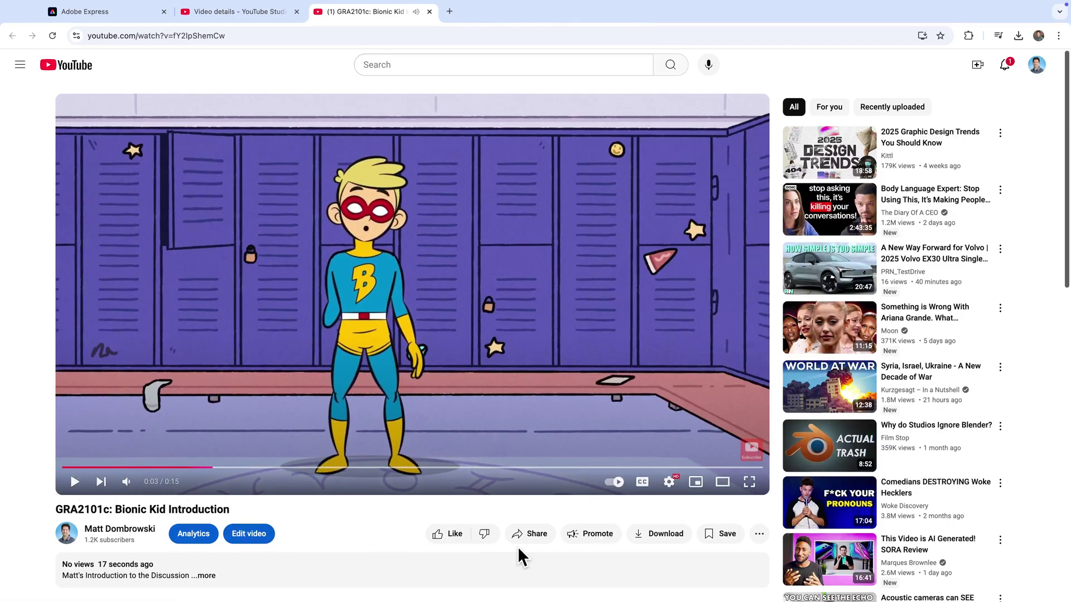
# Step: Copy the video's iframe embed code from the Share > Embed panel
pyautogui.click(532, 543)
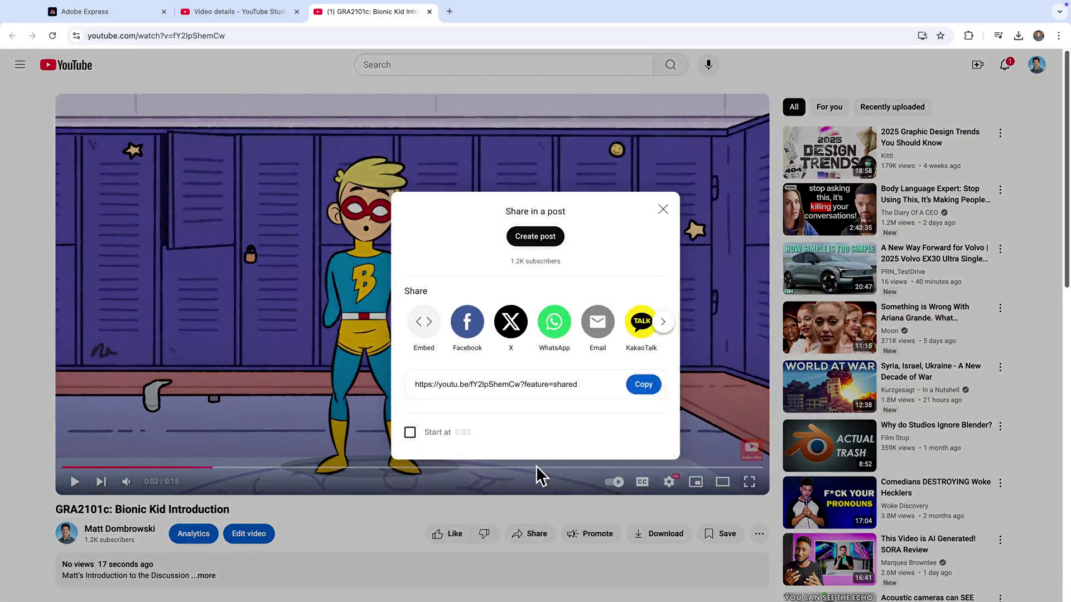
pyautogui.click(423, 322)
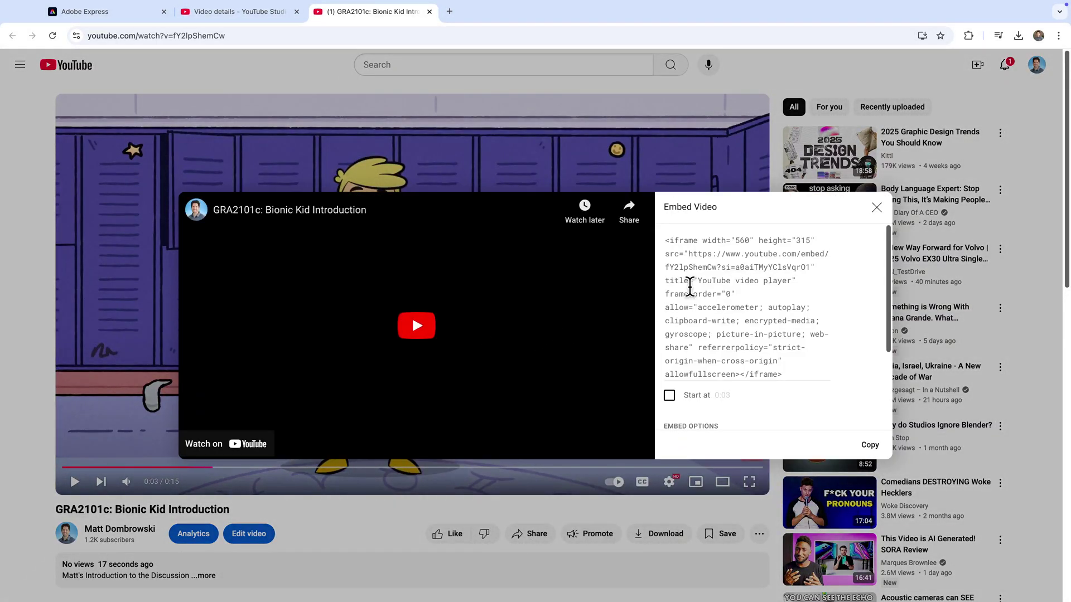
pyautogui.click(690, 285)
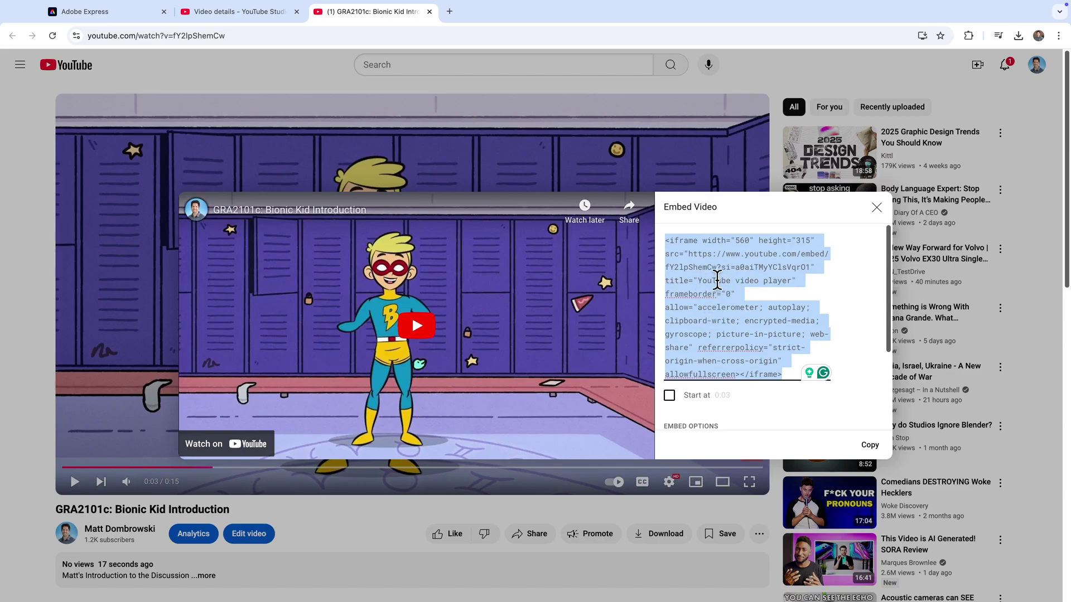
pyautogui.click(870, 450)
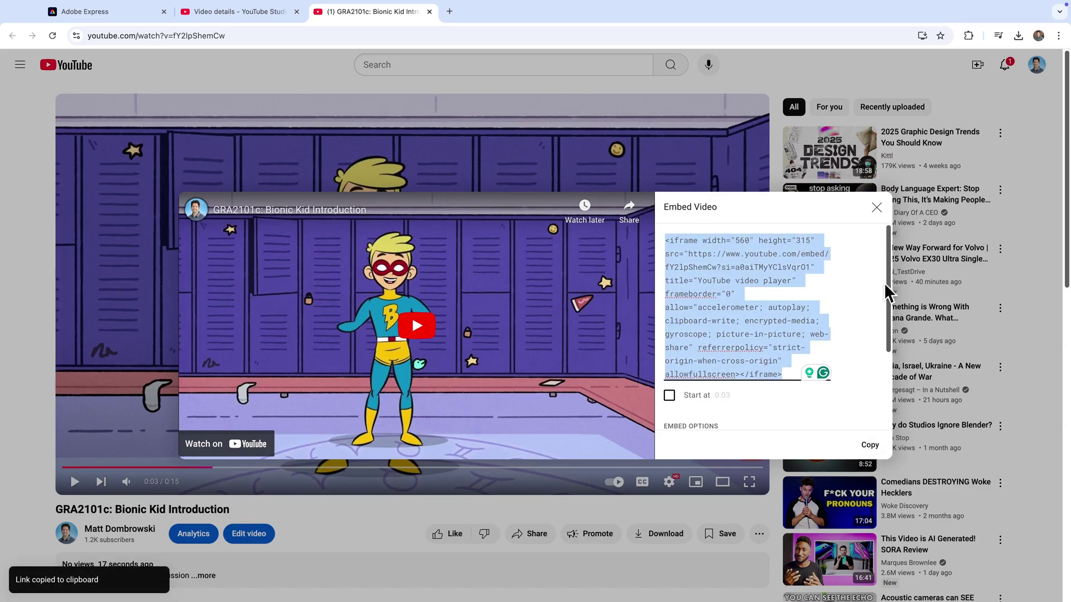
pyautogui.click(876, 208)
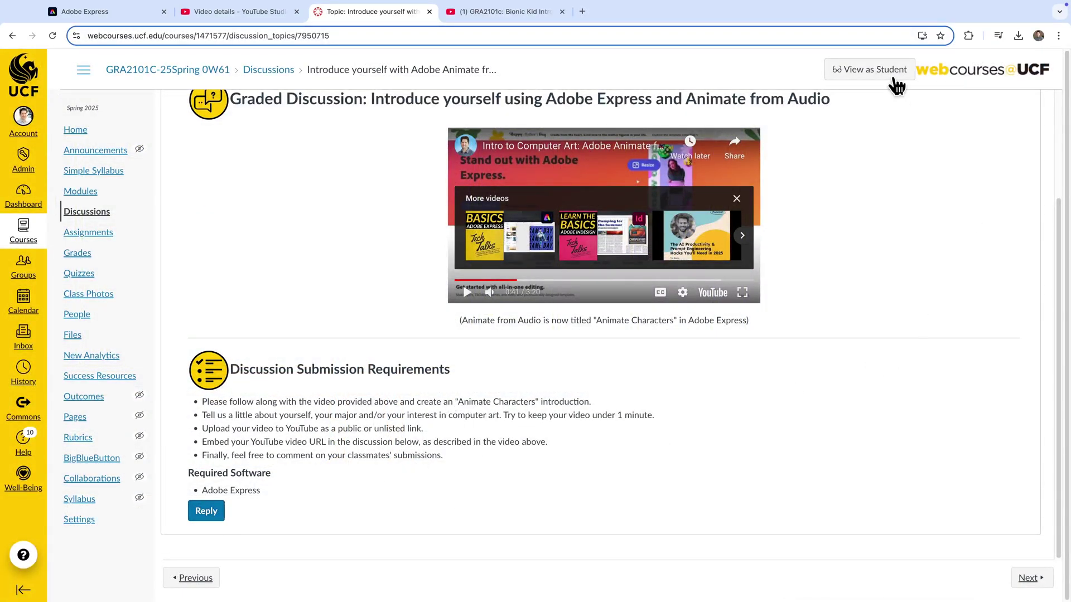
# Step: View the course as a student and start a reply to the discussion
pyautogui.click(870, 75)
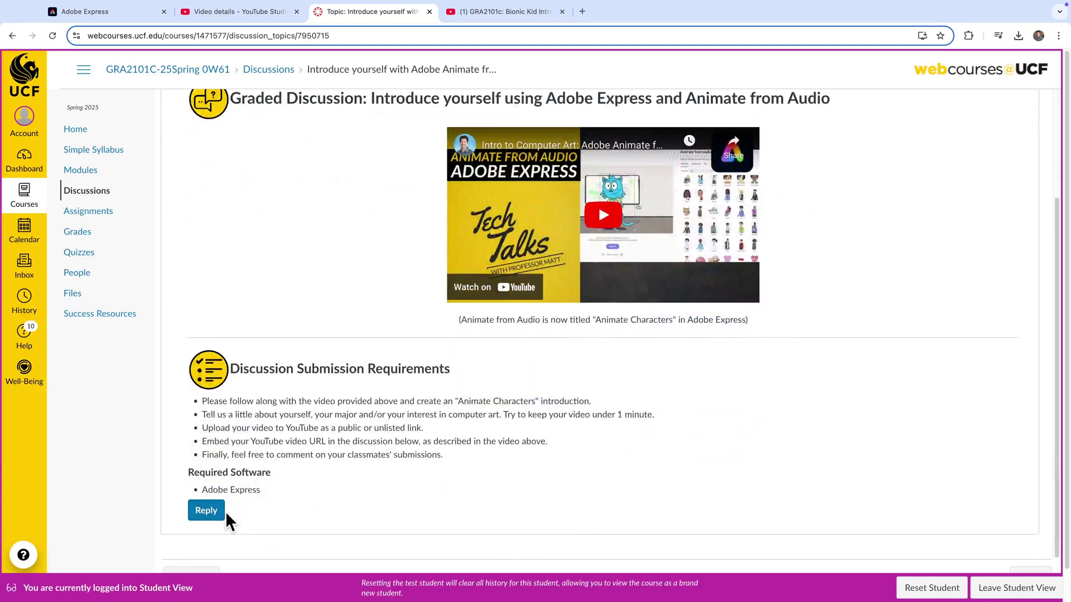
pyautogui.click(210, 512)
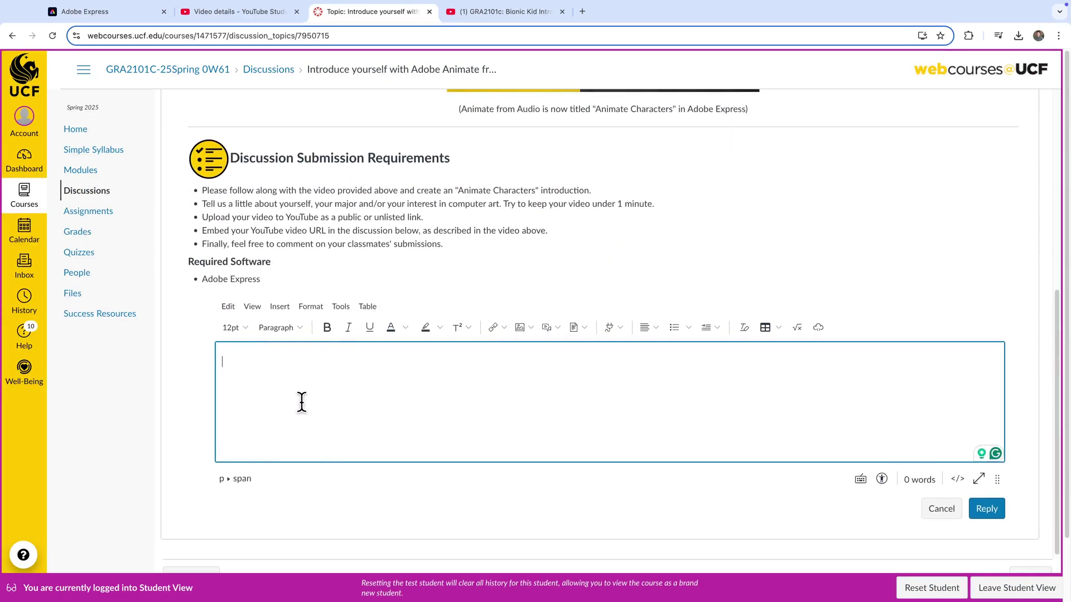
pyautogui.moveTo(203, 229); pyautogui.dragTo(325, 231)
pyautogui.click(376, 360)
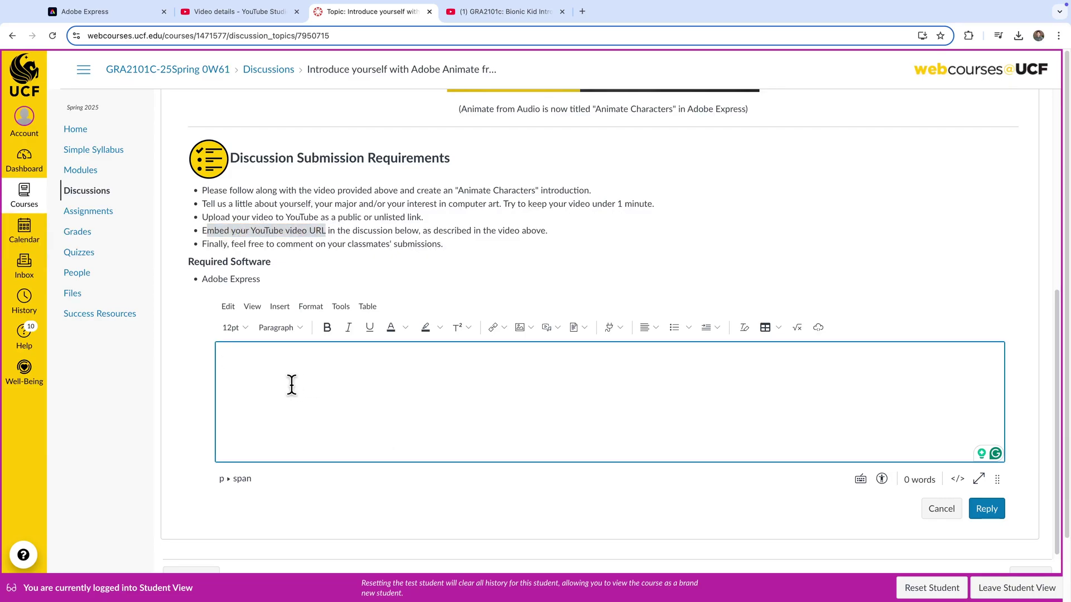
# Step: Open the Embed dialog from the reply editor's Insert menu
pyautogui.click(283, 308)
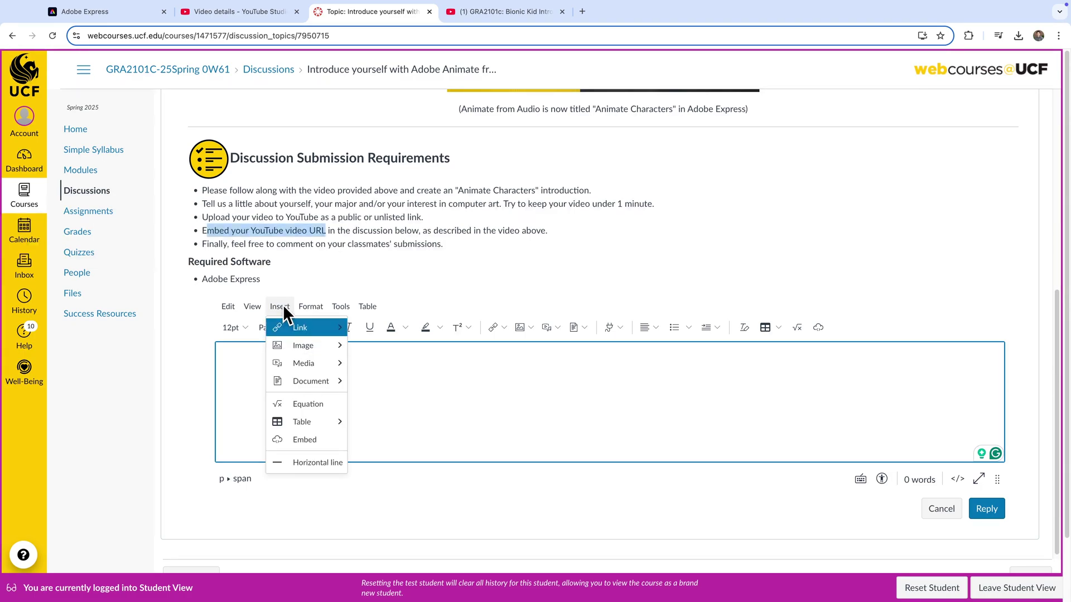
pyautogui.click(282, 307)
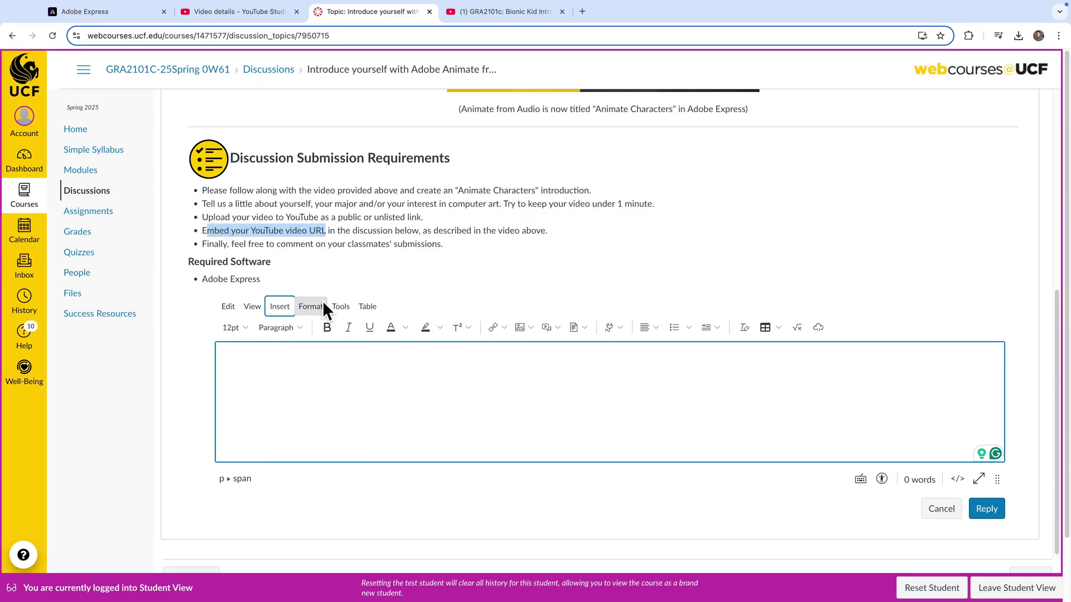
pyautogui.click(276, 307)
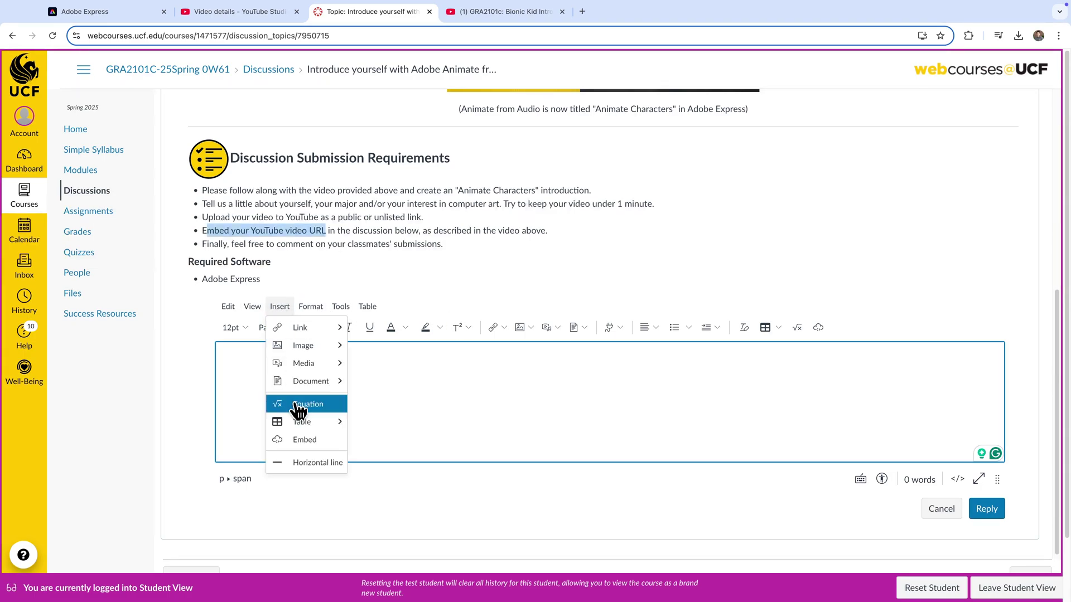
pyautogui.click(294, 444)
# Step: Embed the pasted YouTube iframe code in the reply and enlarge the editor to show the video
pyautogui.click(431, 335)
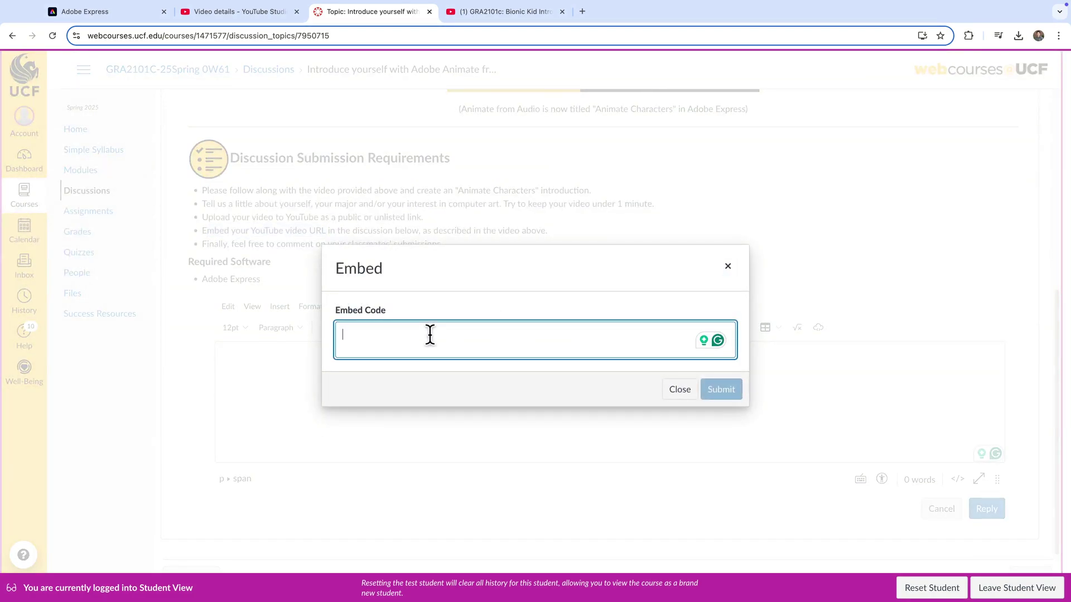
pyautogui.hotkey('ctrl', 'v')
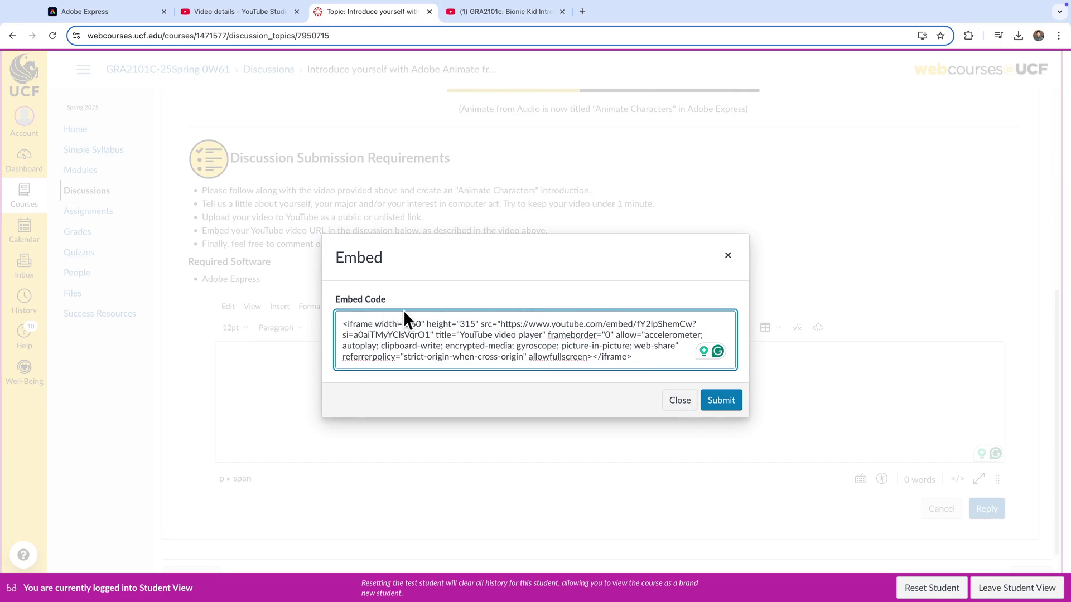
pyautogui.click(712, 402)
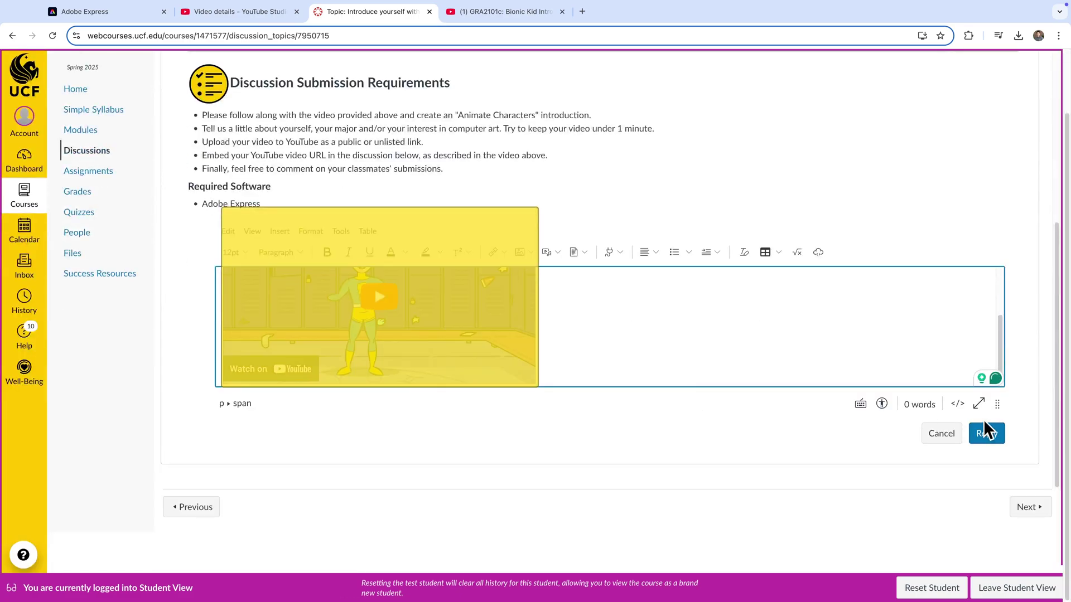
pyautogui.moveTo(995, 403); pyautogui.dragTo(1006, 509)
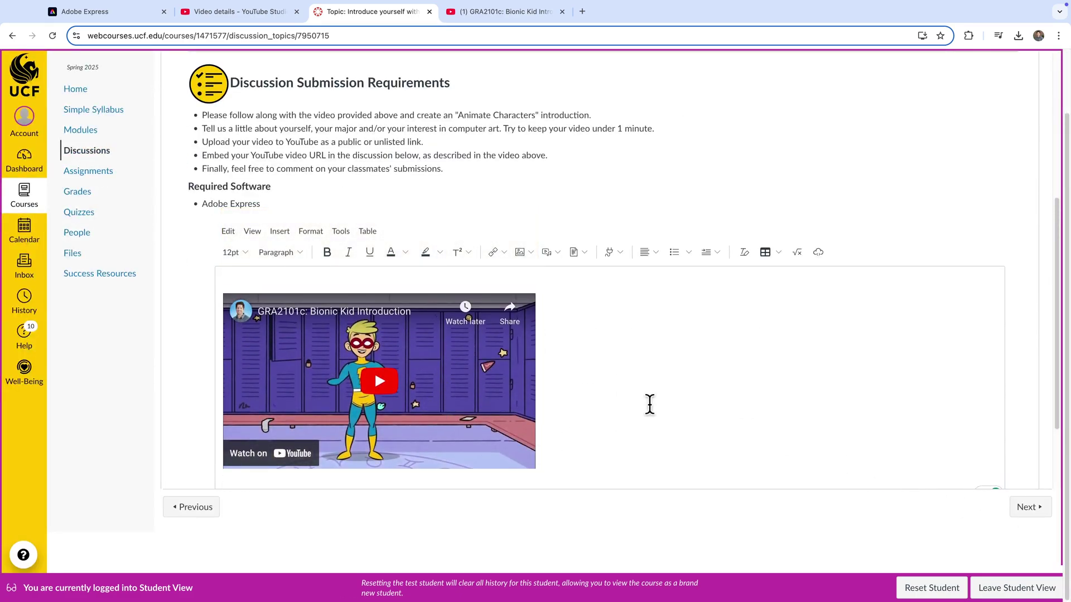
pyautogui.scroll(-2, 956, 411)
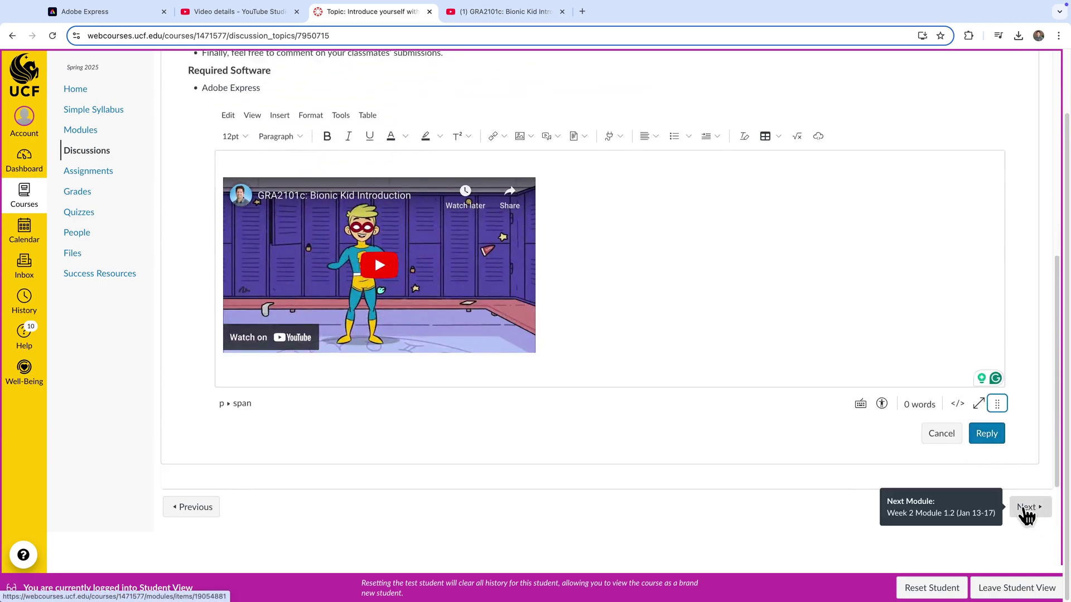
# Step: Post the reply containing the Bionic Kid Introduction video as Test Student
pyautogui.click(988, 435)
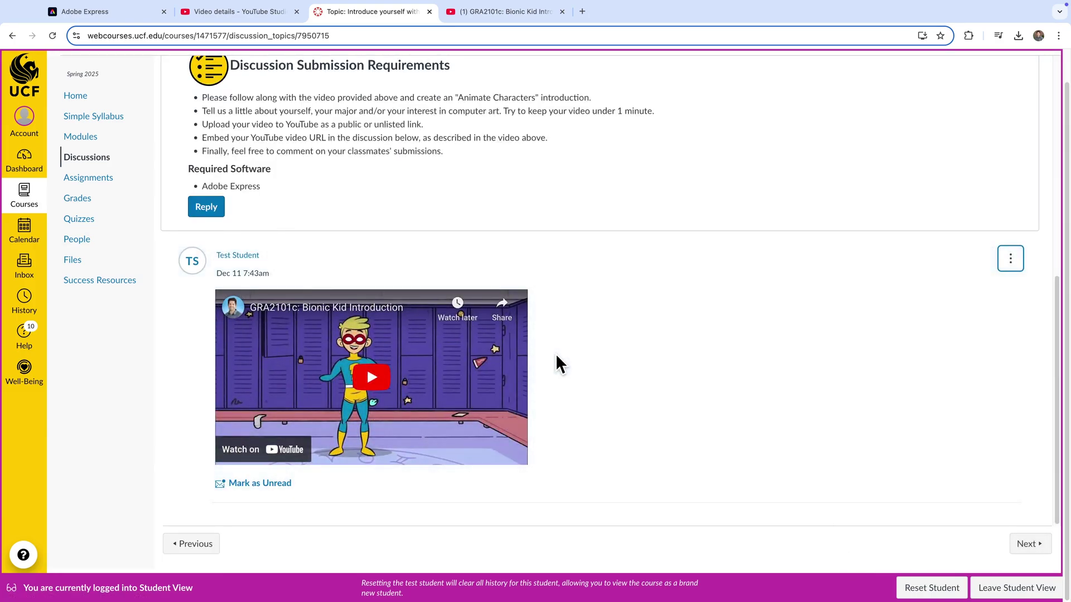
pyautogui.scroll(5, 554, 353)
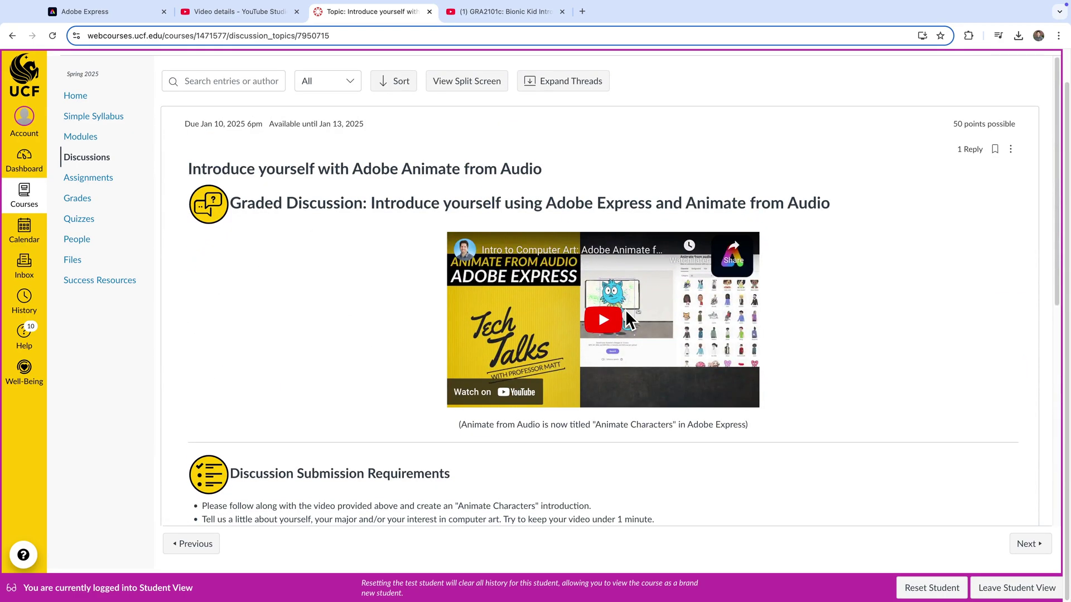
pyautogui.scroll(-2, 740, 314)
pyautogui.scroll(-3, 739, 314)
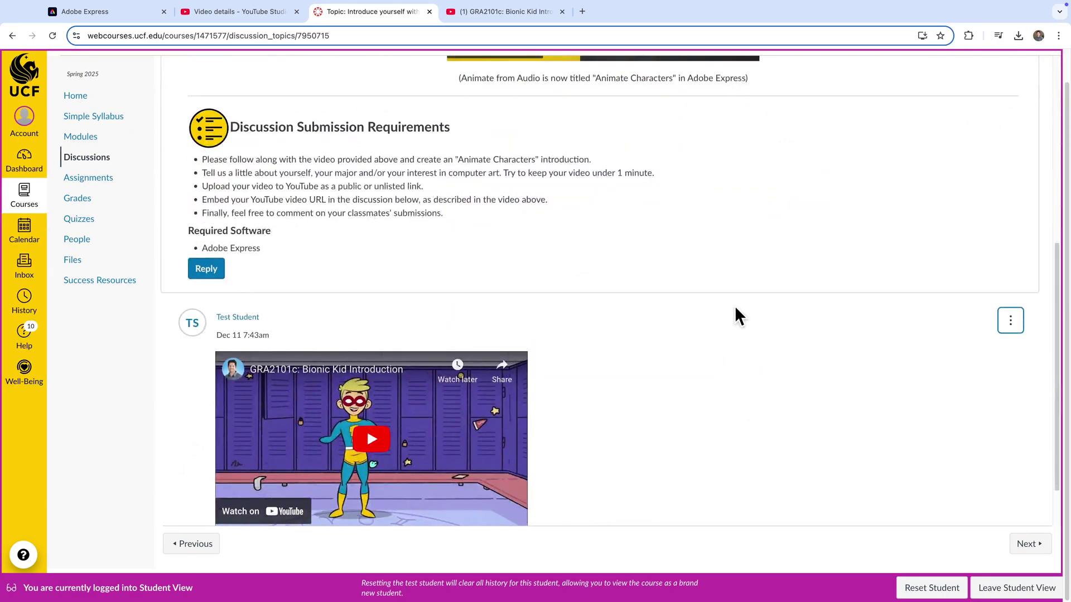